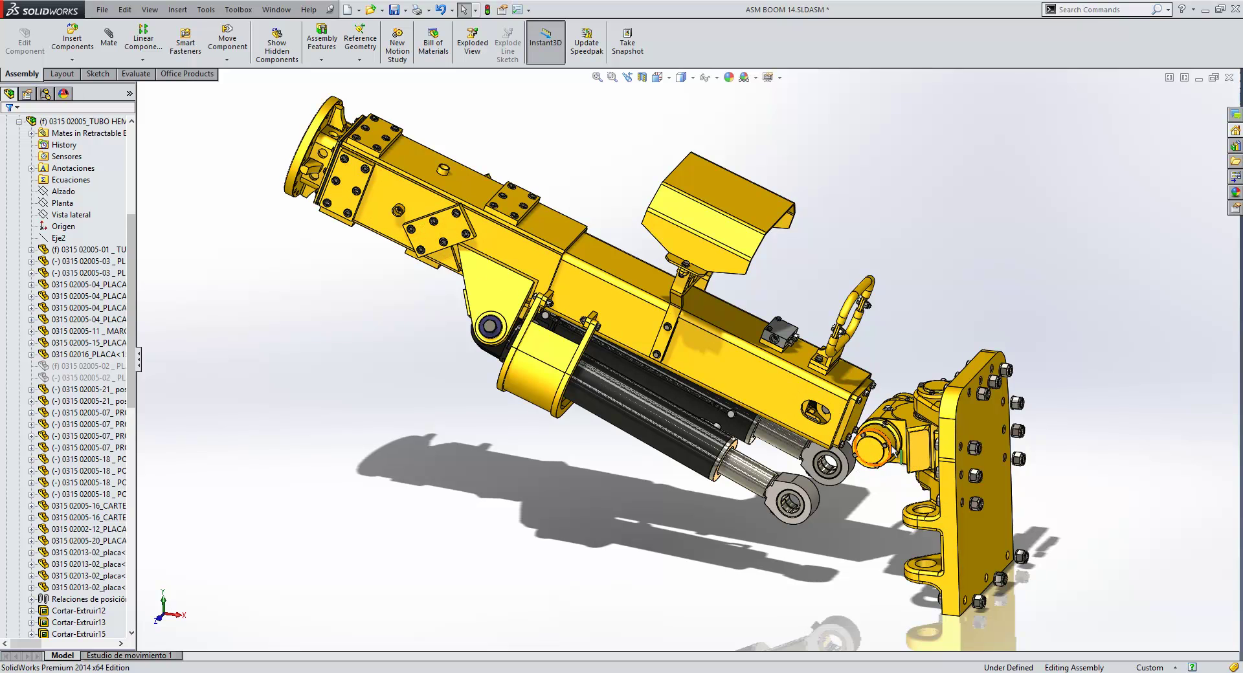
- Insert a new in-context part into the boom assembly, starting Sketch1 on the boom's side face
scroll(895, 452, down, 5)
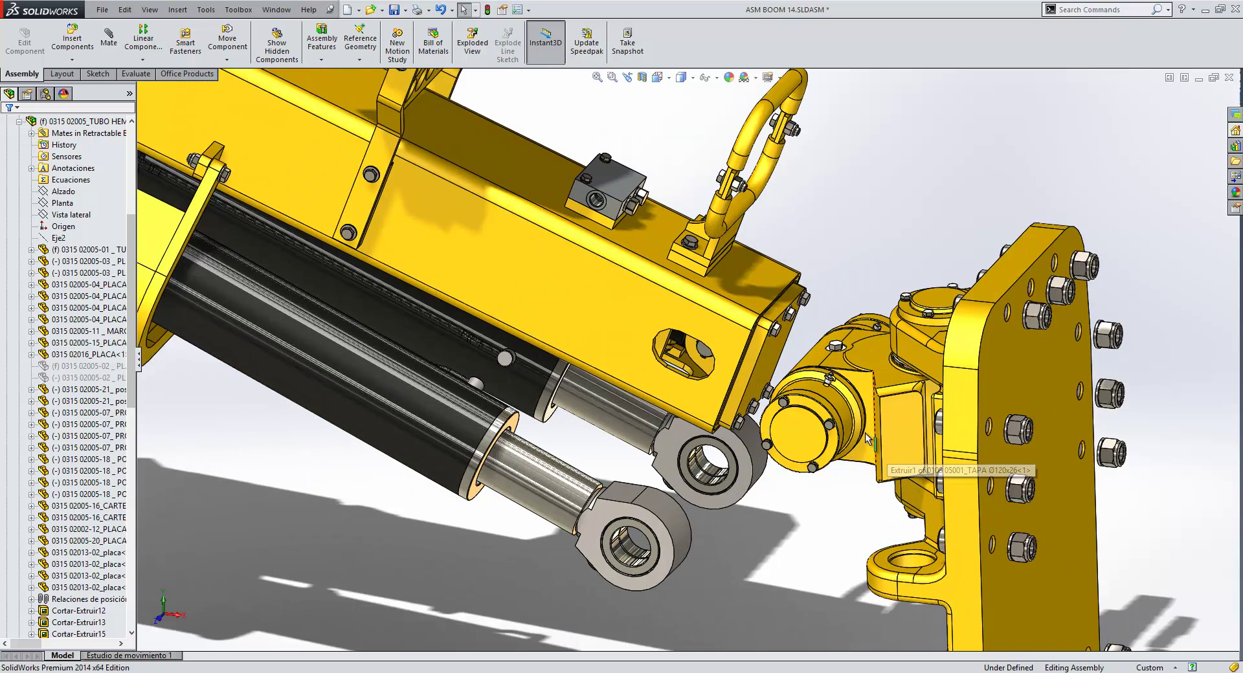
scroll(868, 440, down, 2)
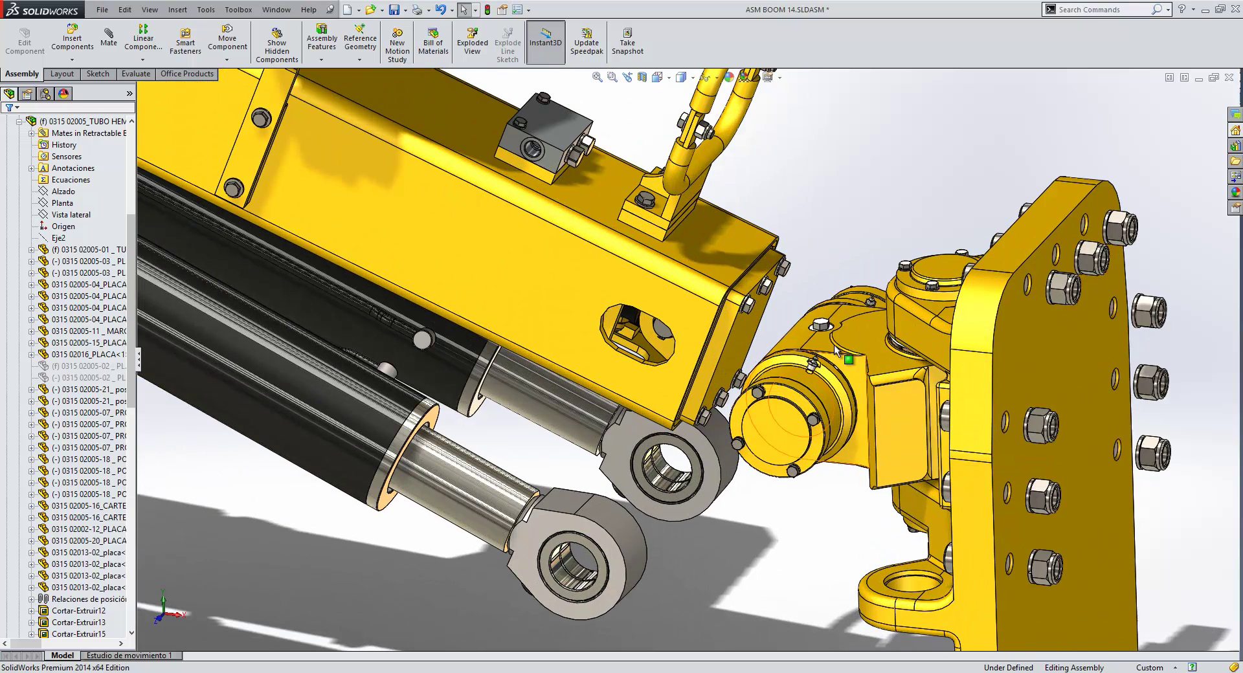
click(65, 61)
click(82, 85)
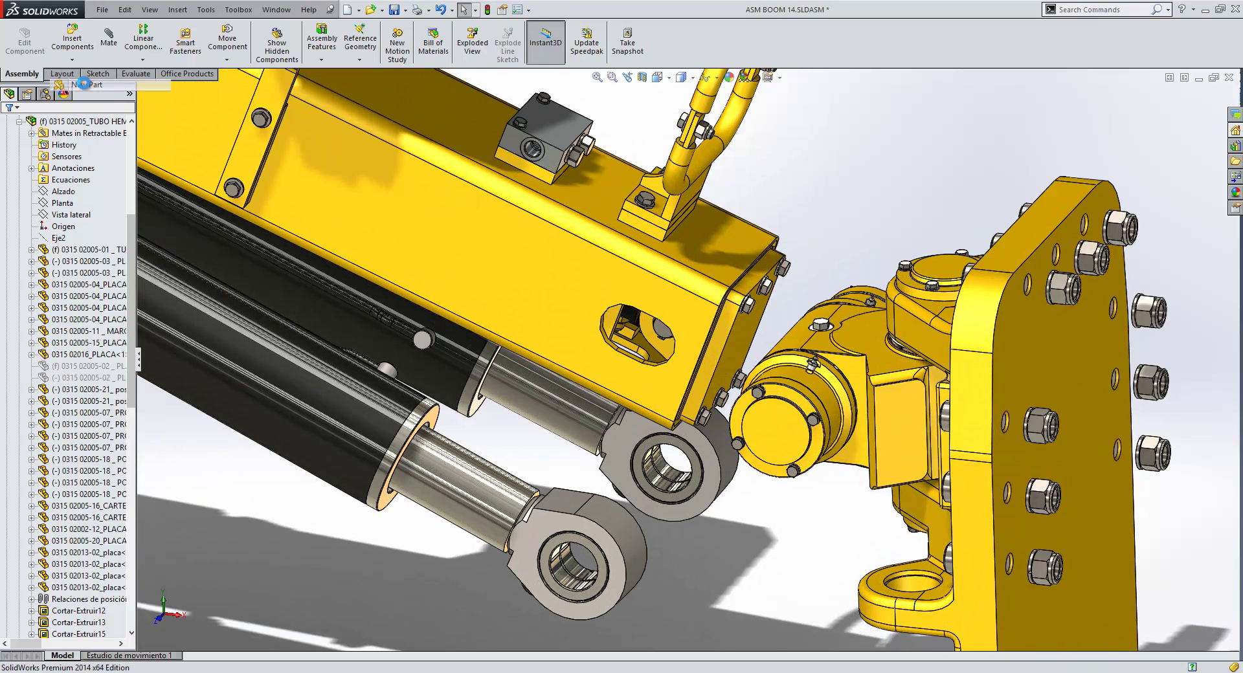
click(685, 321)
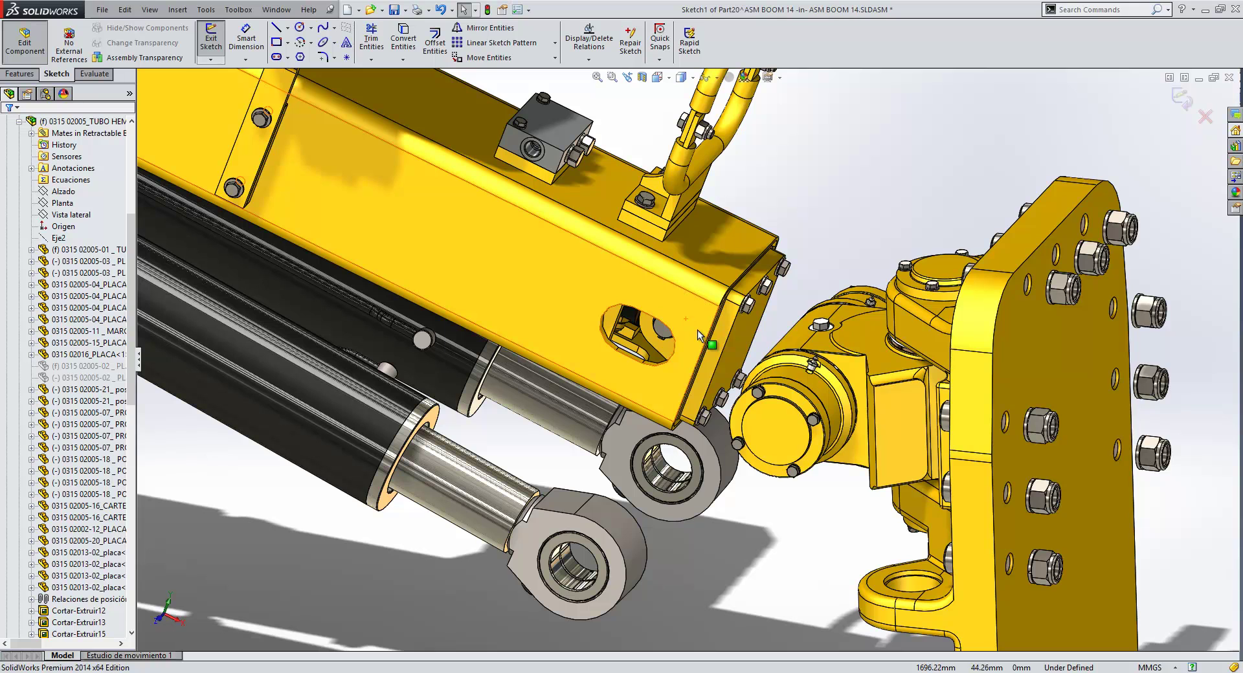
- Offset the bracket cap's circular edge by 30 mm into the sketch
click(794, 402)
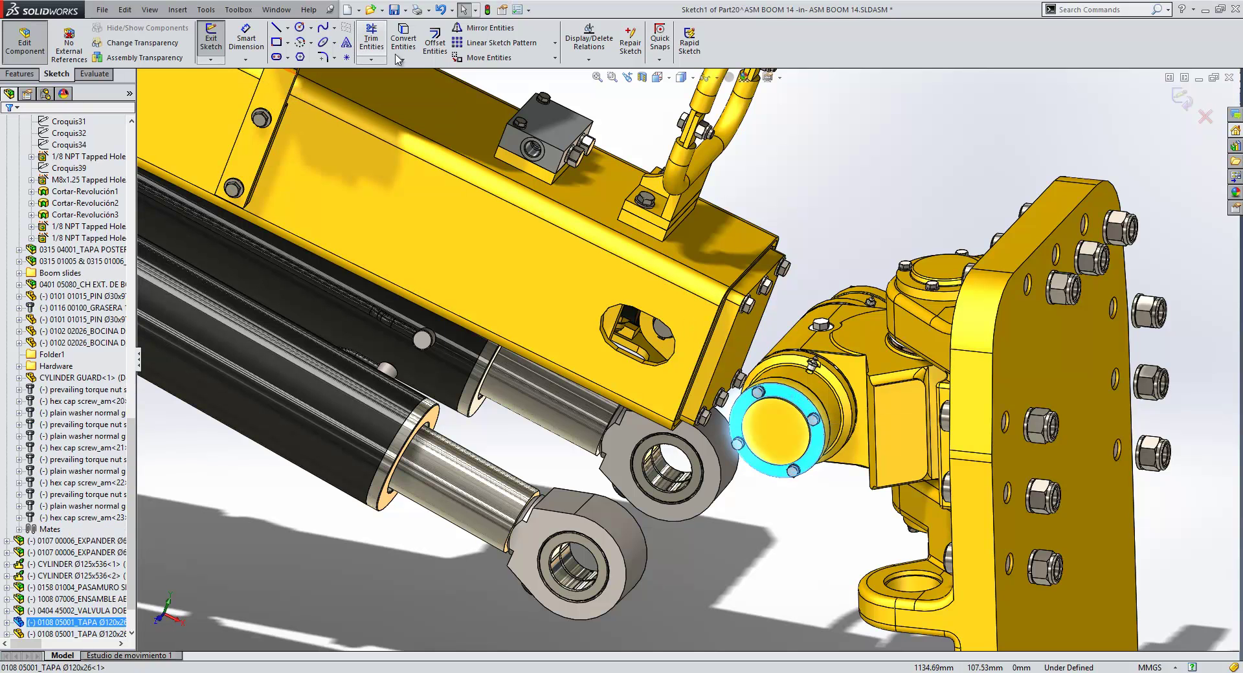
click(436, 42)
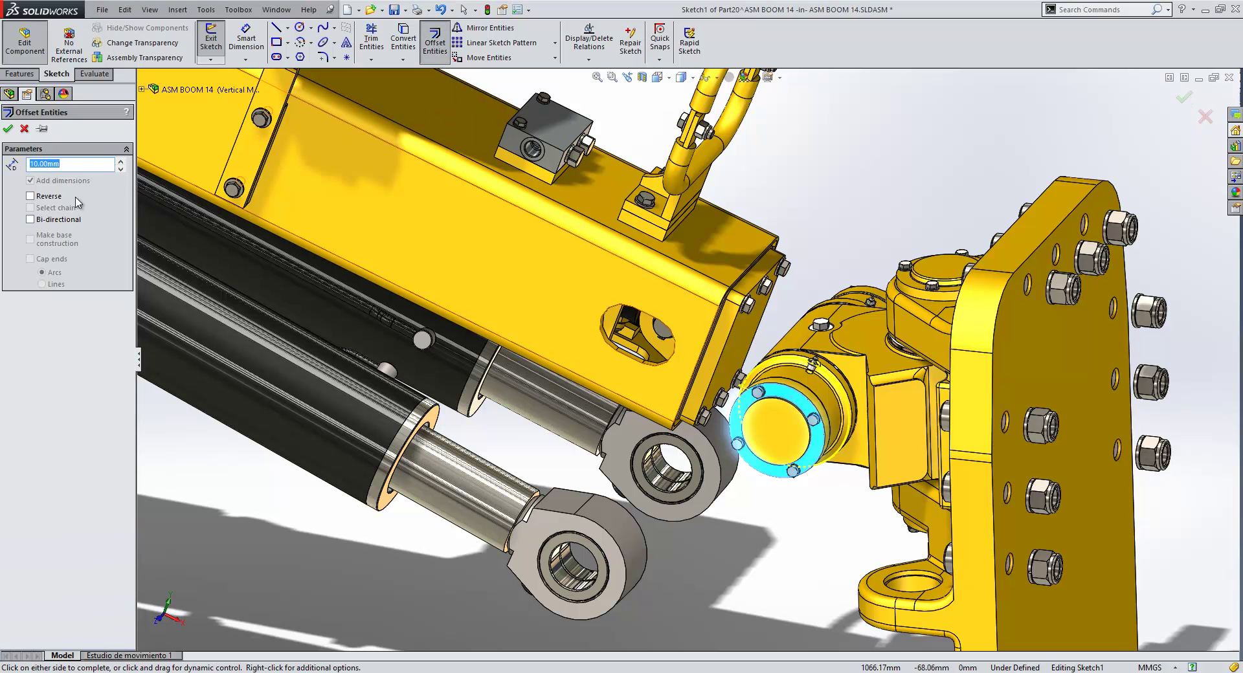
scroll(100, 166, up, 2)
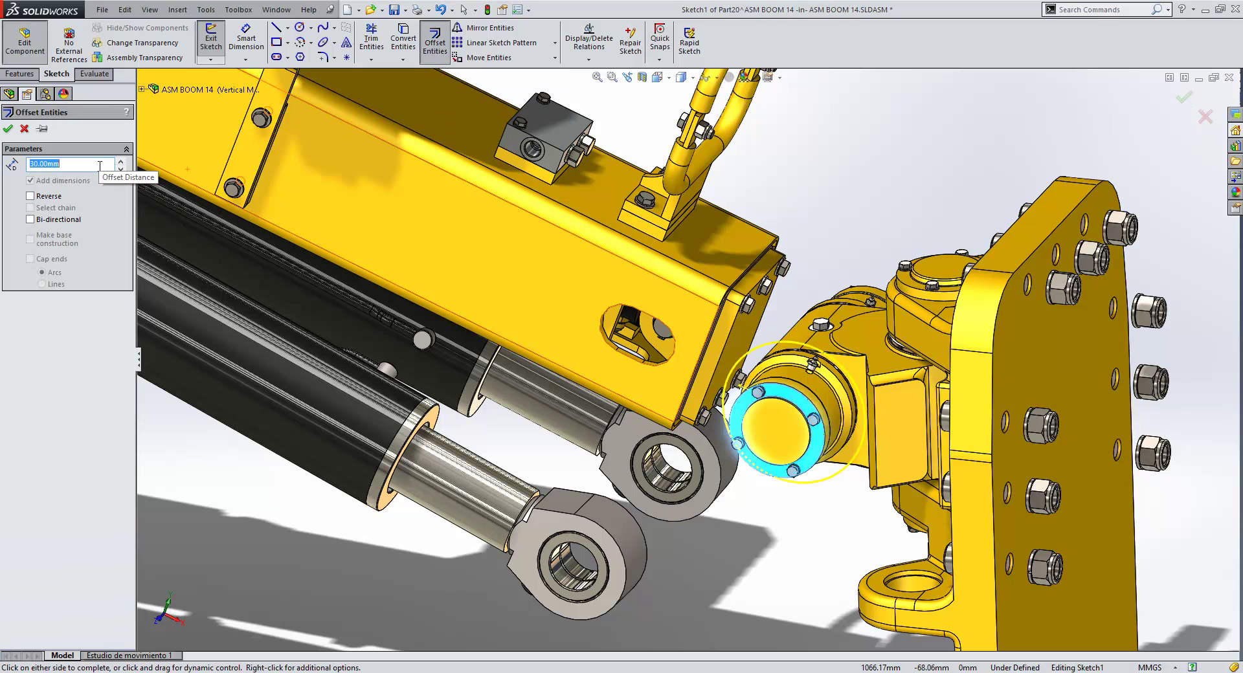
click(8, 128)
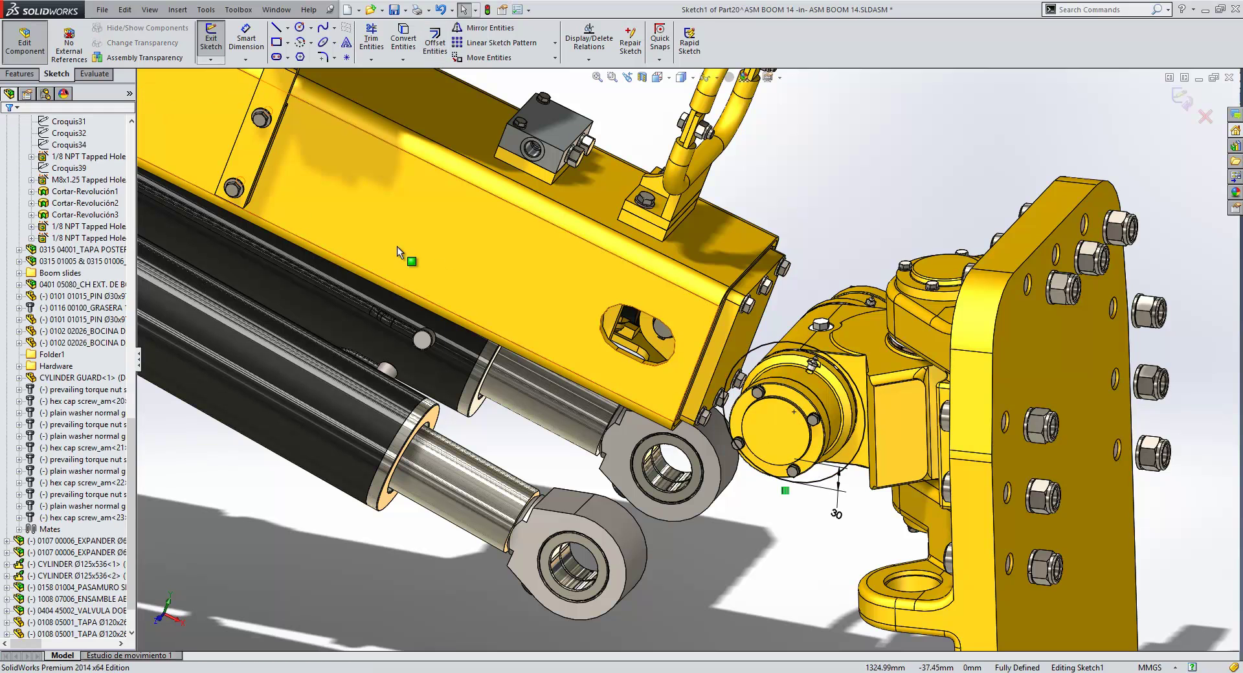
- Offset the boom slot's rounded end edge by 30 mm into an arc
click(606, 311)
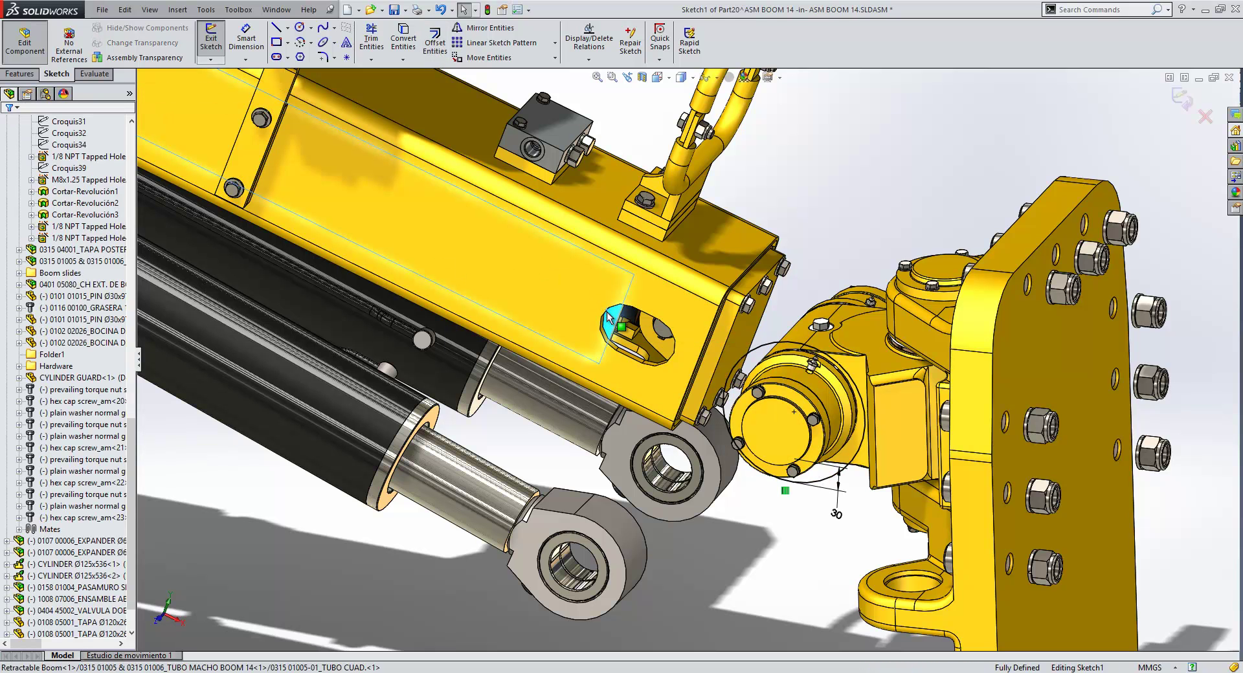
click(605, 321)
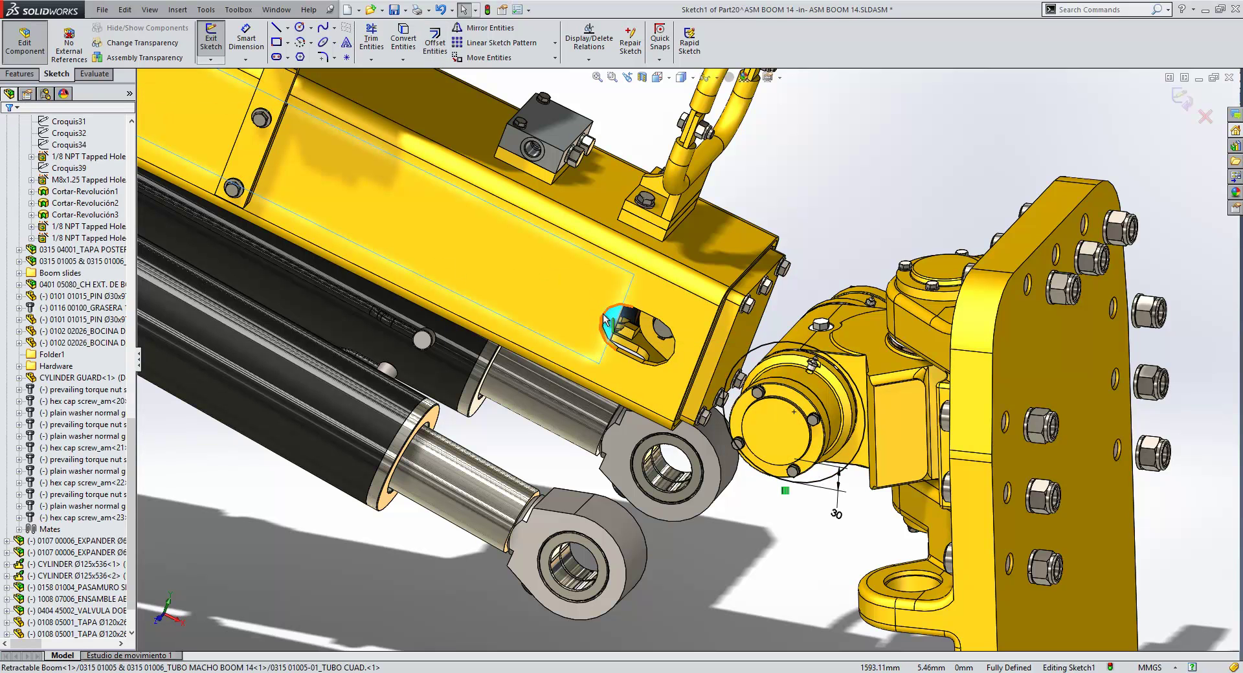
click(435, 40)
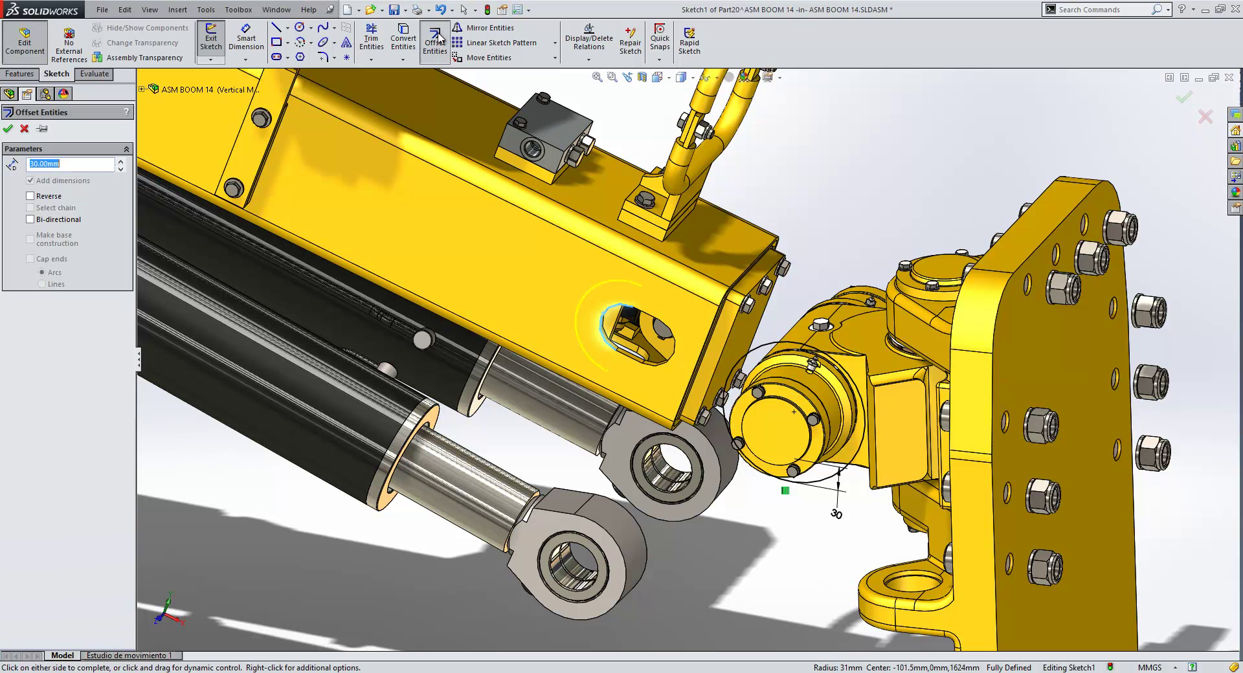
click(8, 128)
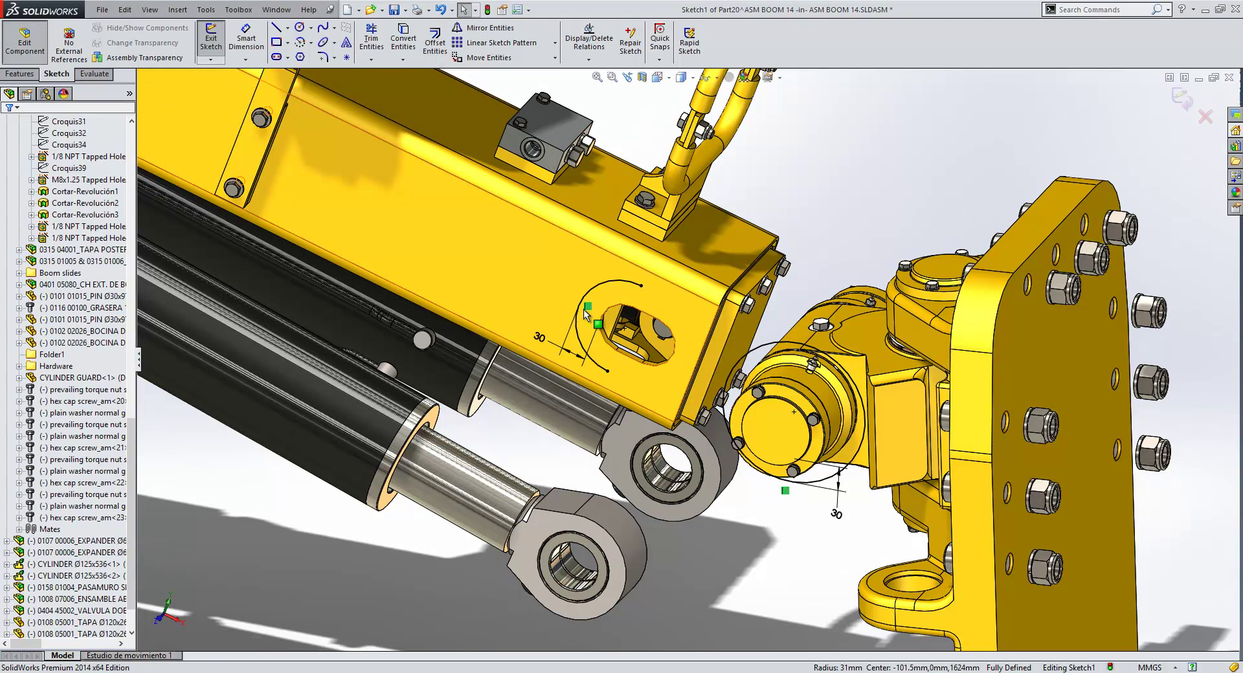
- Extend the slot arc's upper end and draw a tangent line from it to the cap circle
drag(641, 286, 664, 307)
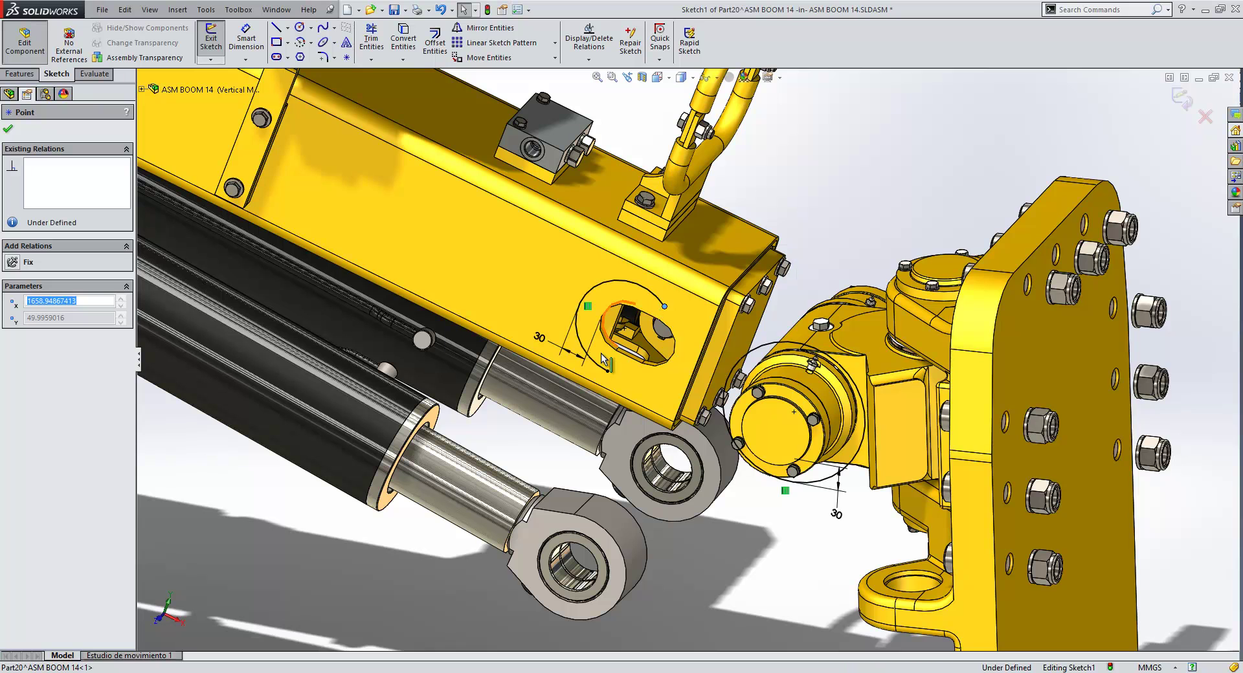
click(715, 499)
scroll(722, 509, down, 3)
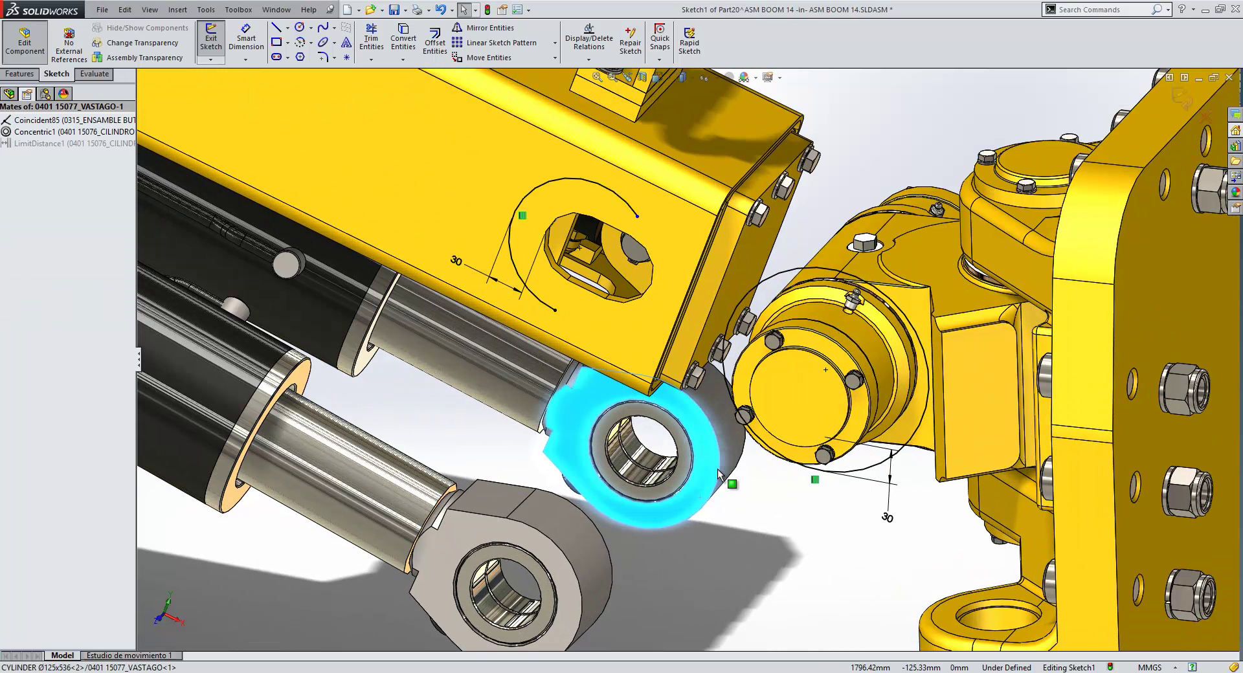
click(276, 27)
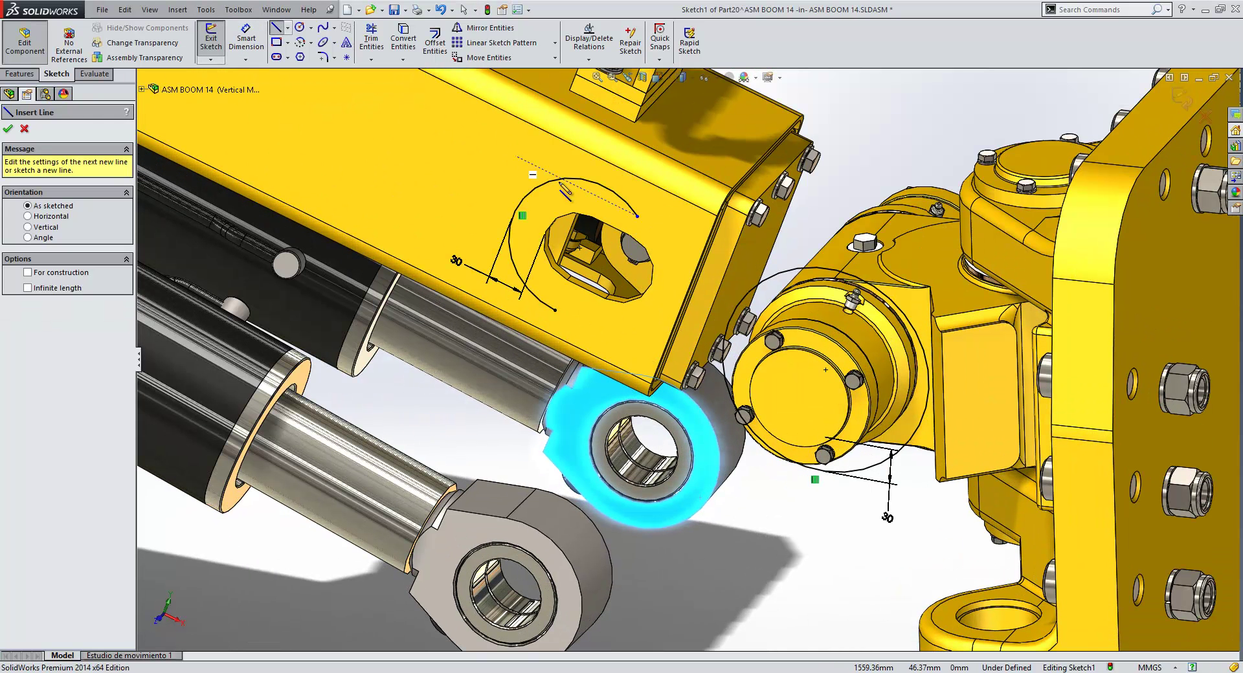
drag(596, 183, 849, 273)
key(Escape)
key(Escape)
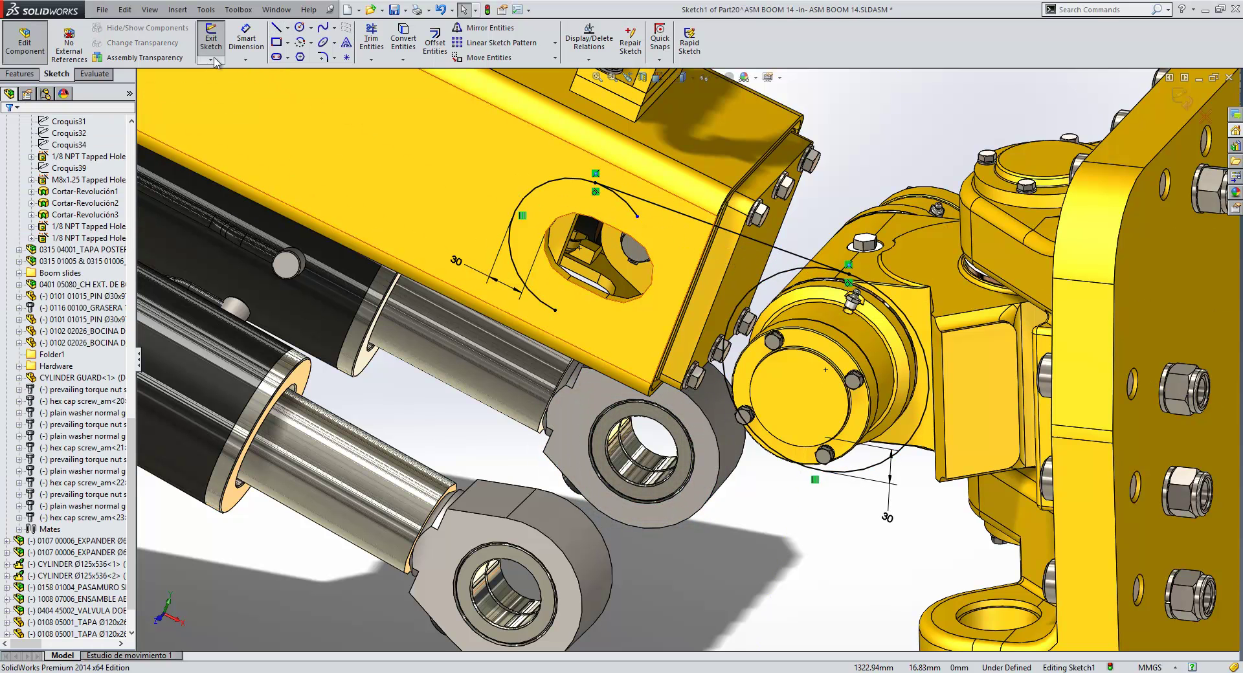
- Extend the arc's lower end and draw a second line tangent to the cap circle
drag(554, 311, 597, 317)
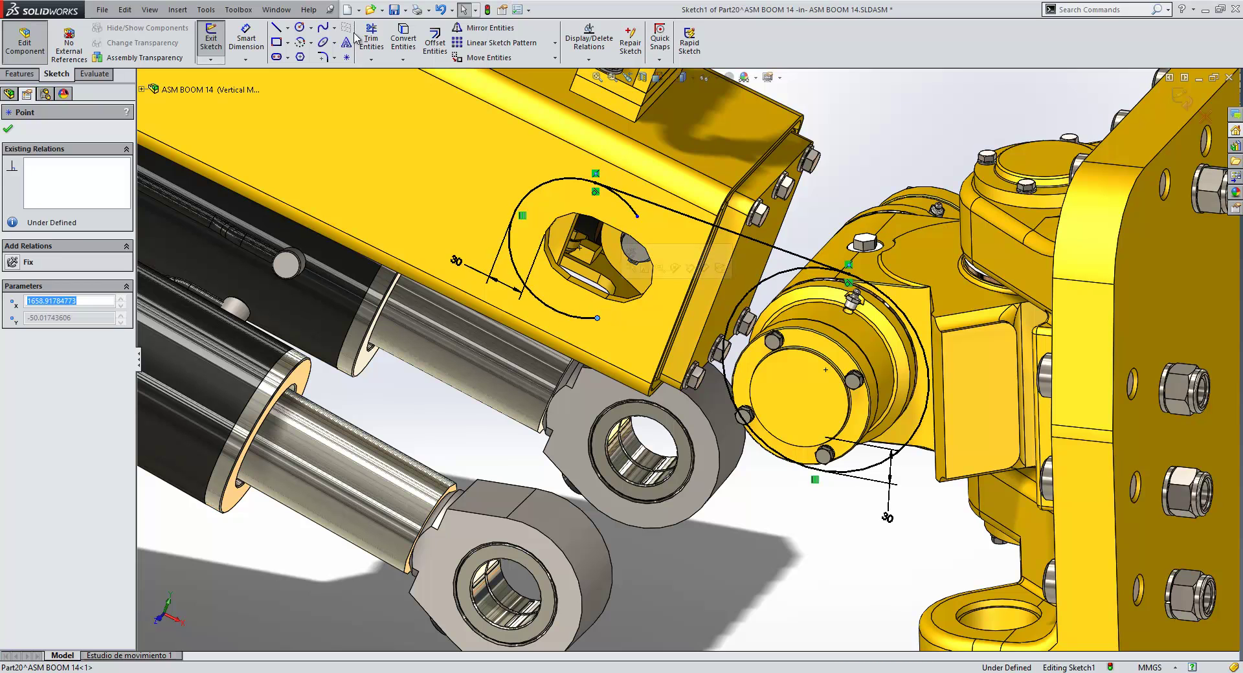
click(276, 29)
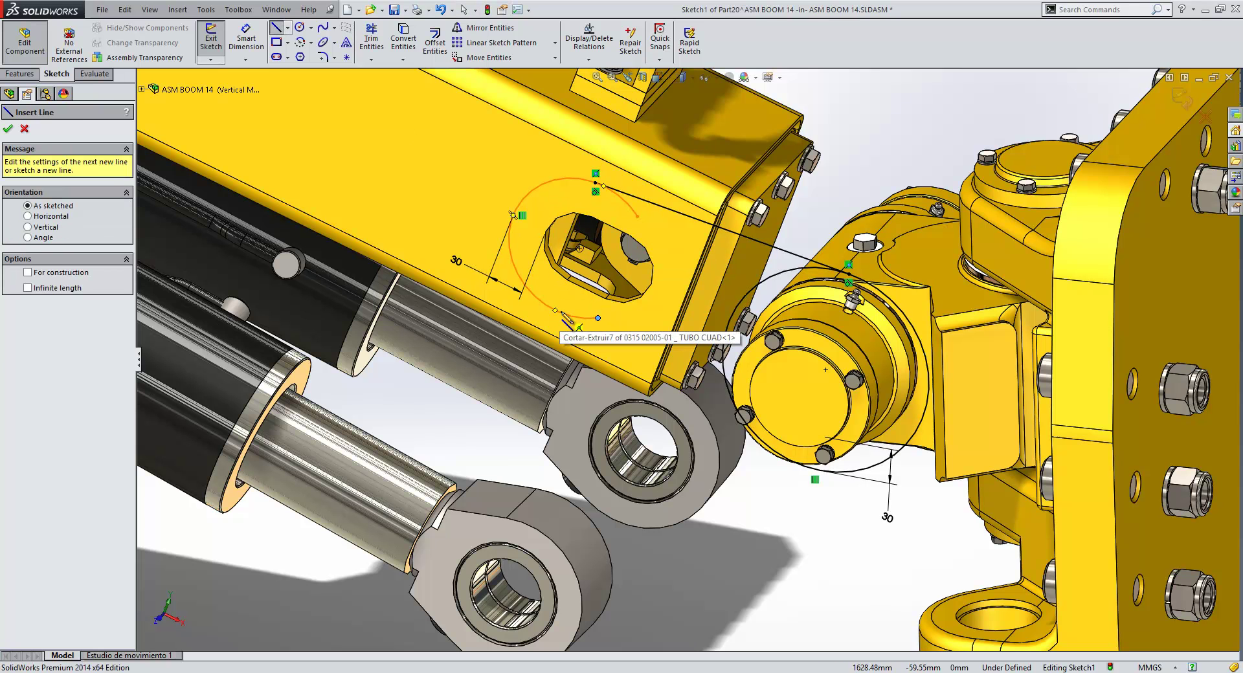
click(555, 310)
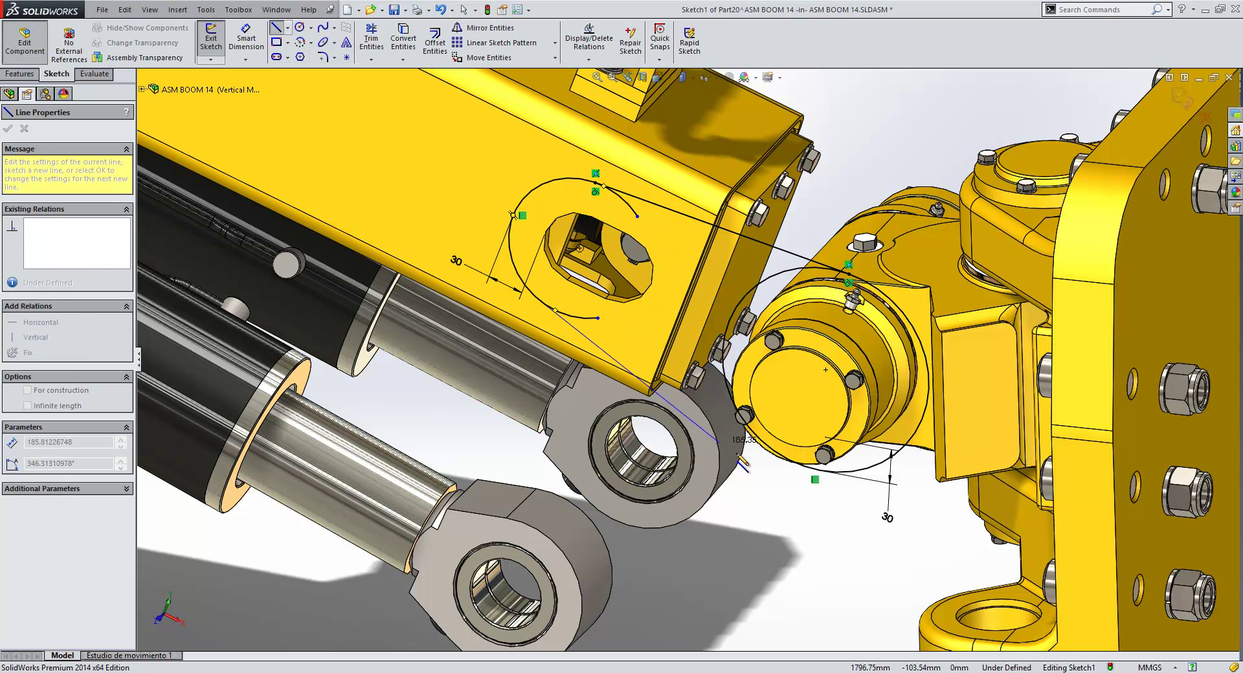
click(778, 454)
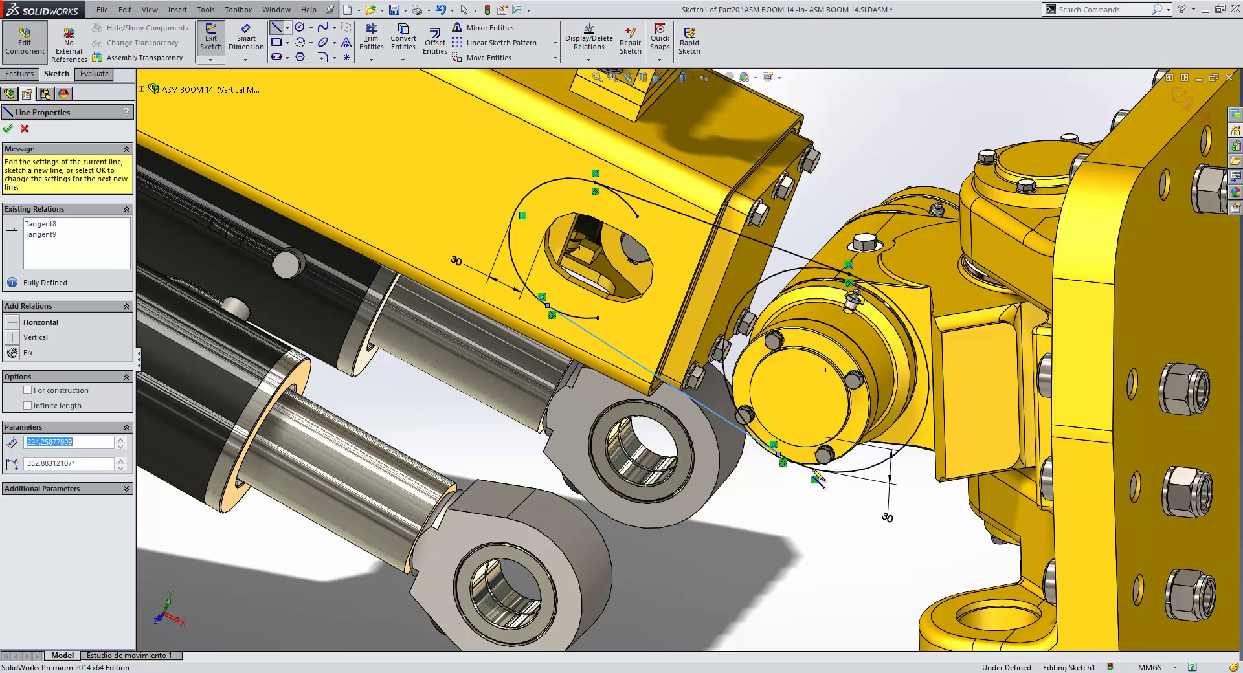
key(Escape)
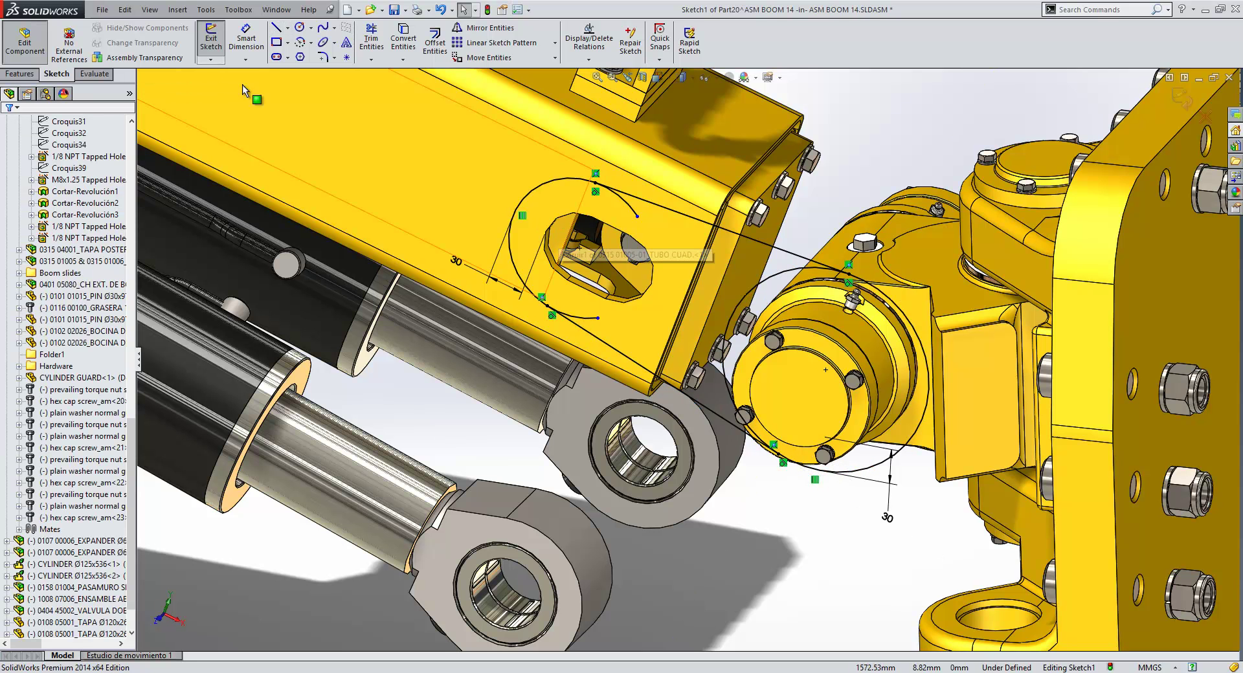
- Trim the unused slot arc and the bracket circle's inner arc to leave one closed outline
click(371, 39)
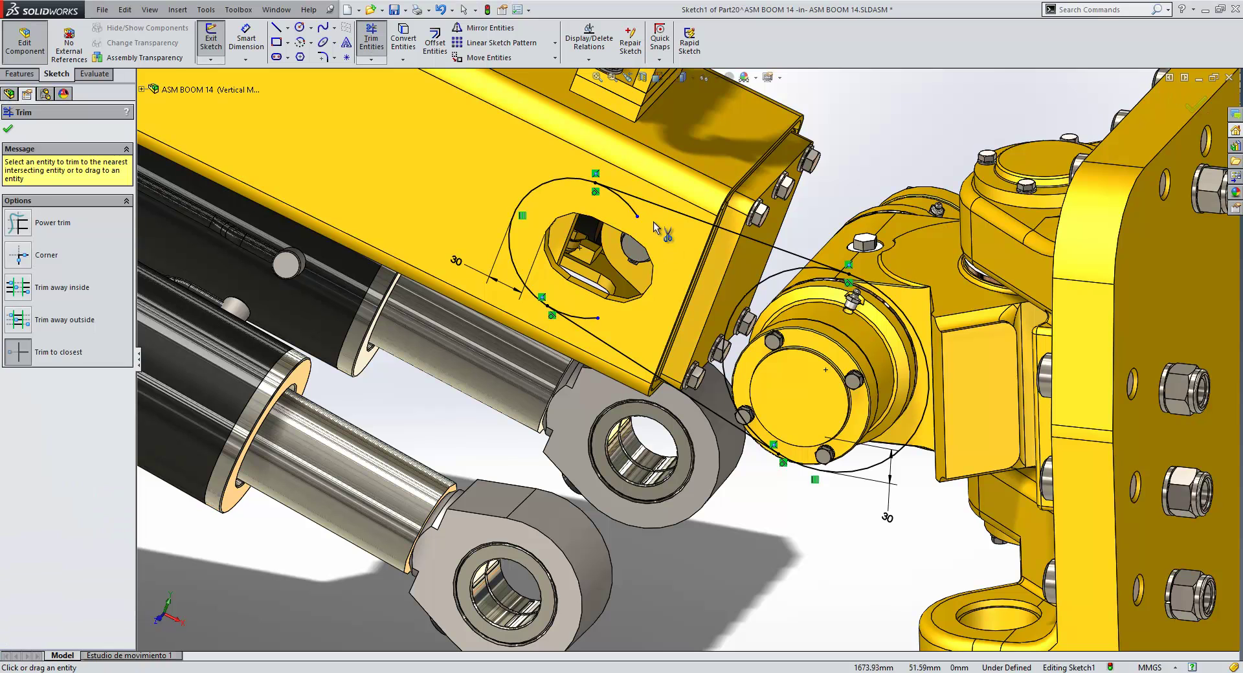
click(631, 208)
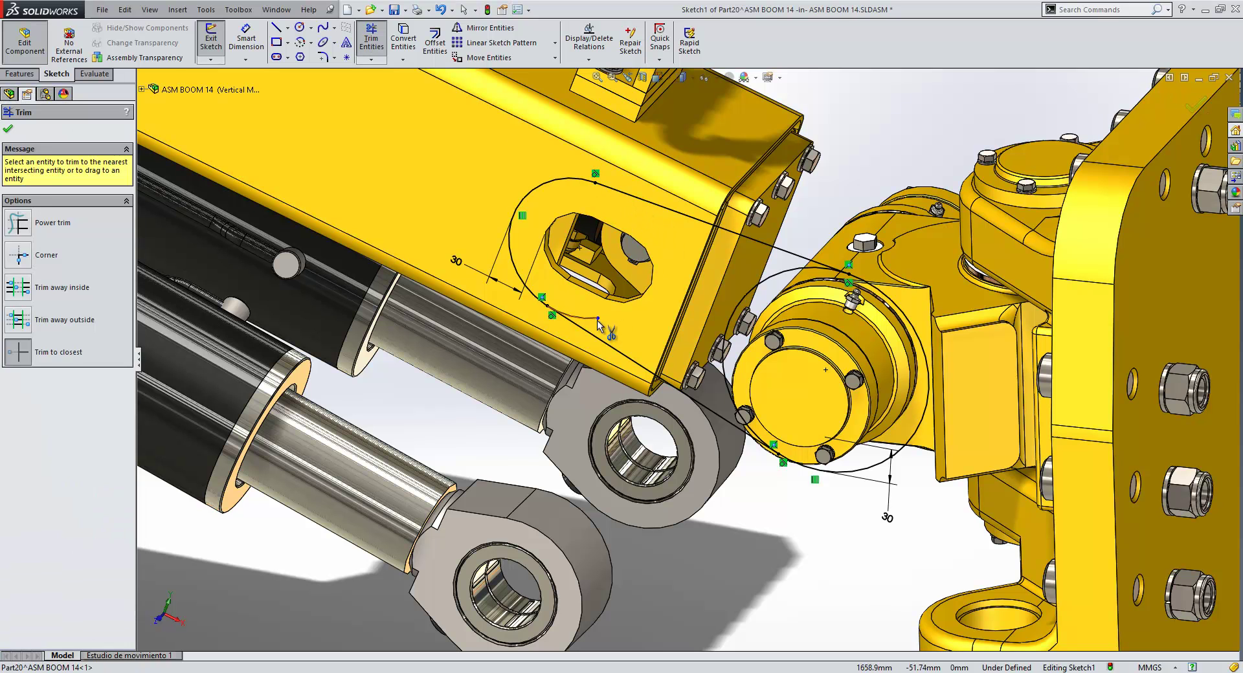
click(743, 316)
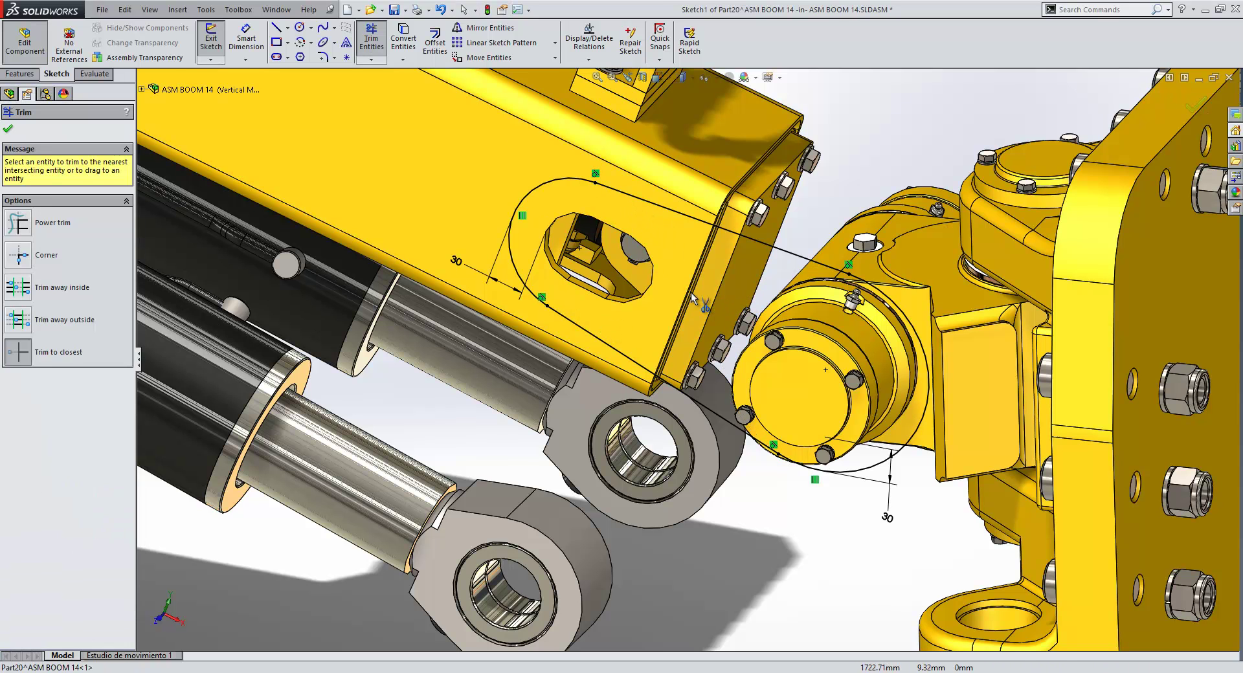
key(Escape)
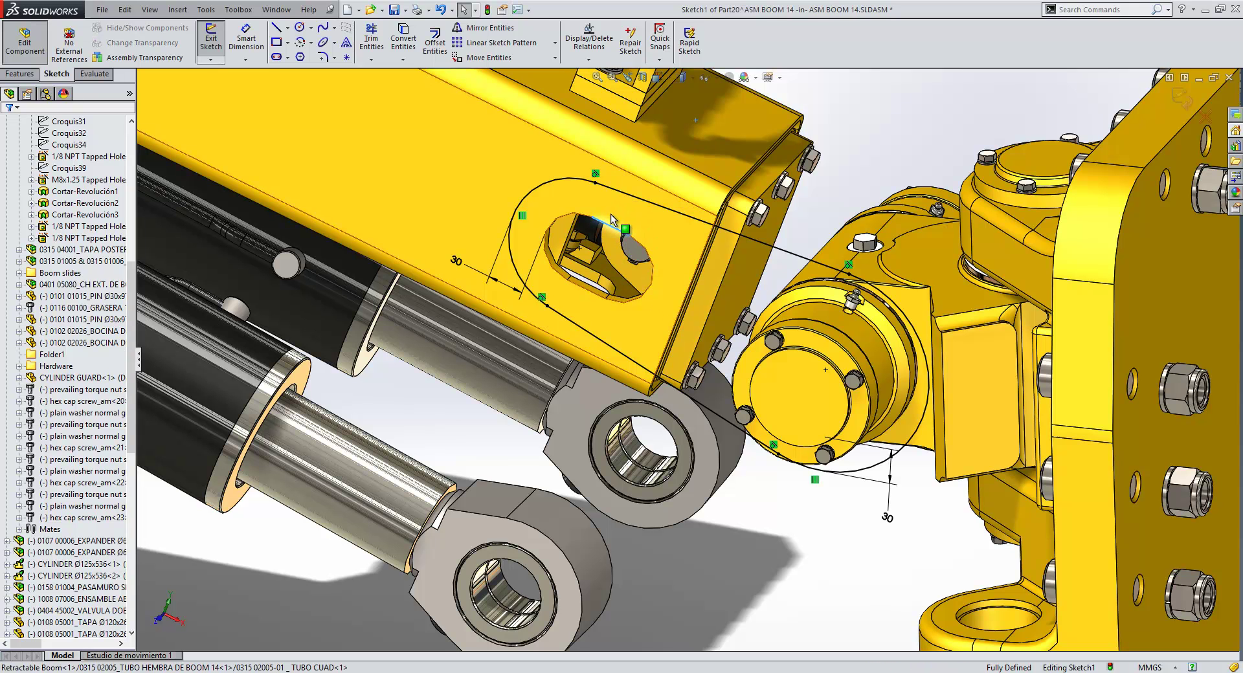
- Convert the boom side plate's hole edges, exit the sketch, and select Sketch1 for extruding
click(611, 214)
click(403, 38)
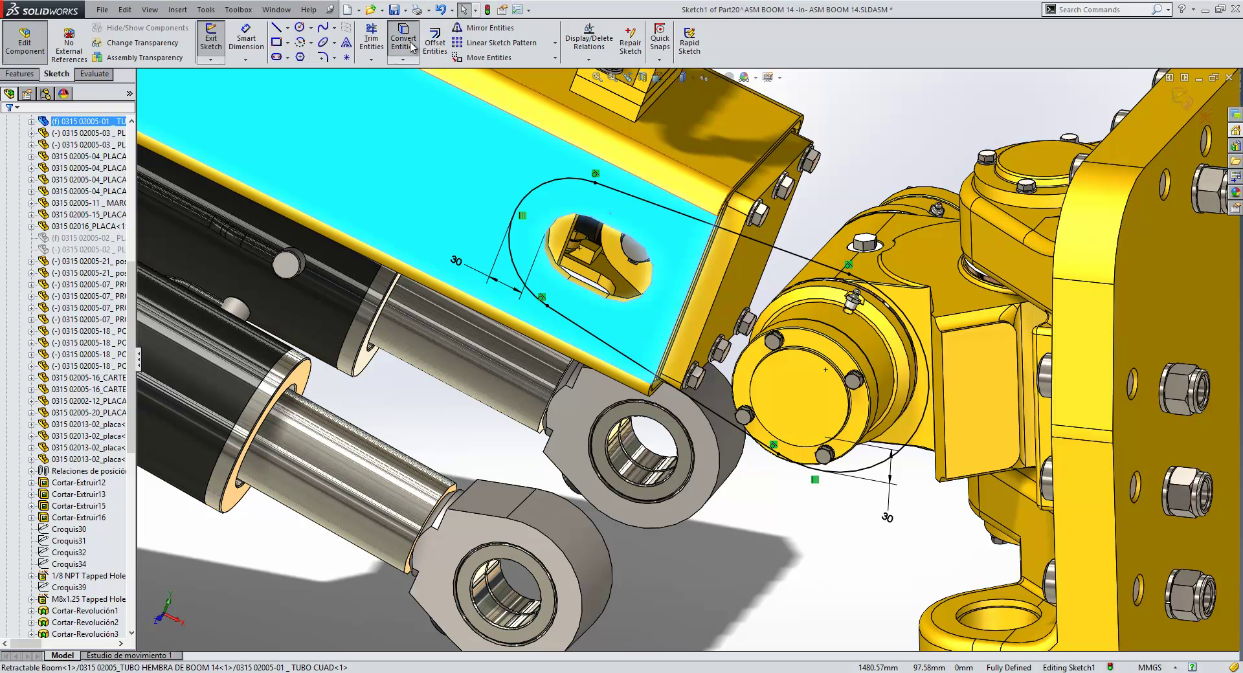
key(s)
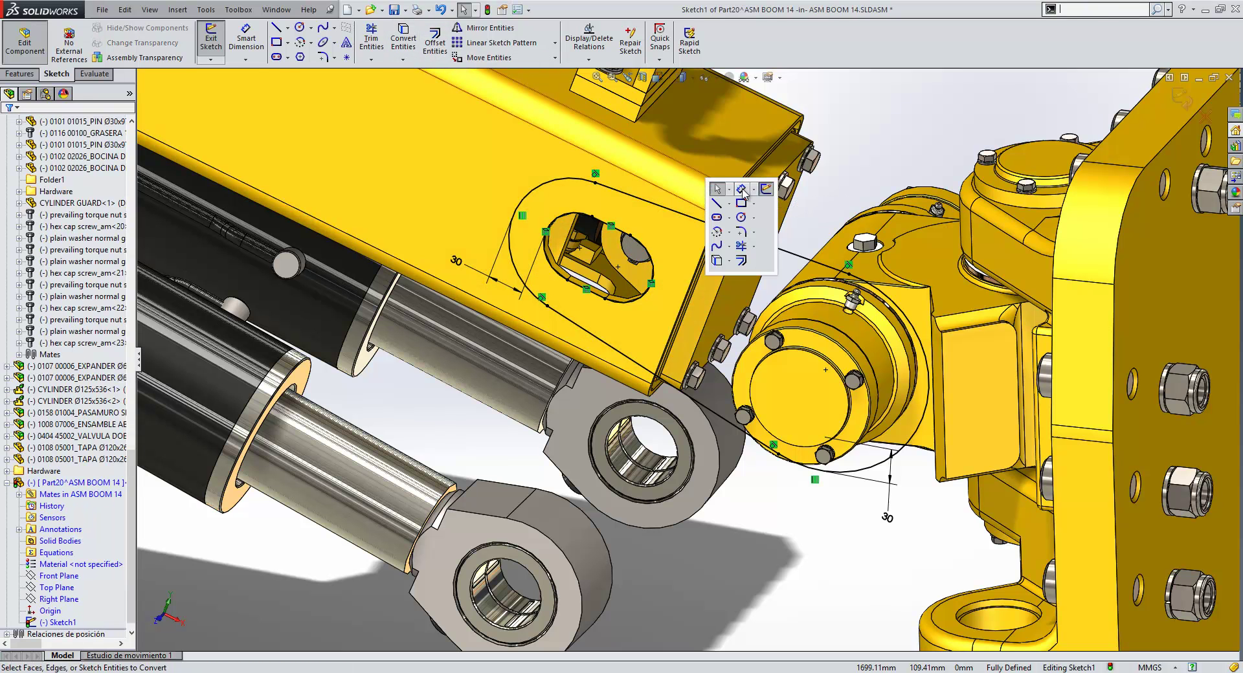
click(766, 189)
key(s)
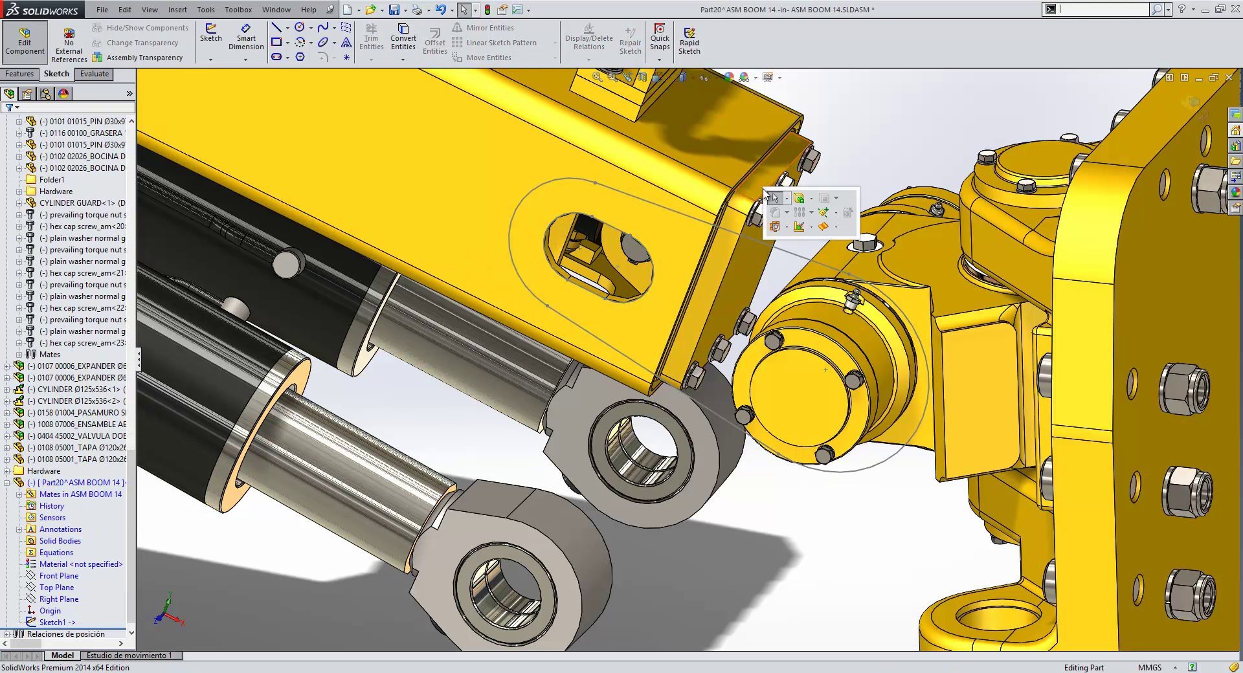
click(742, 238)
key(s)
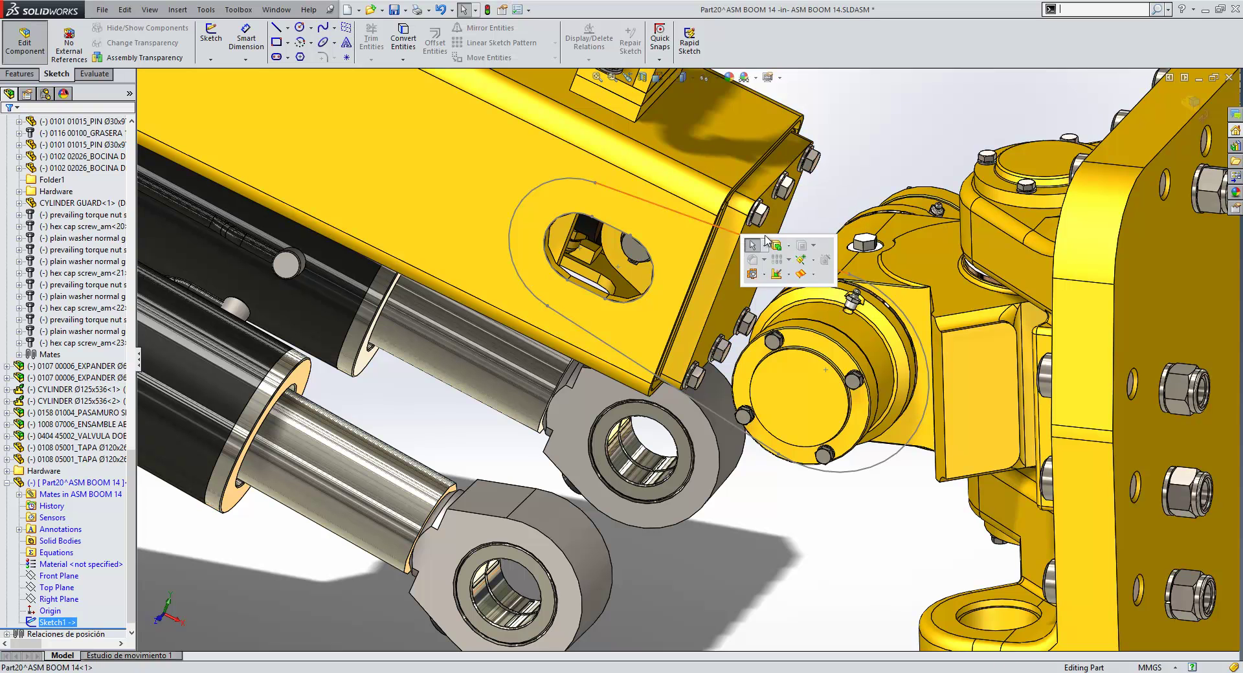
click(776, 246)
- Extrude the plate outline 20 mm deep as a solid Boss-Extrude
key(s)
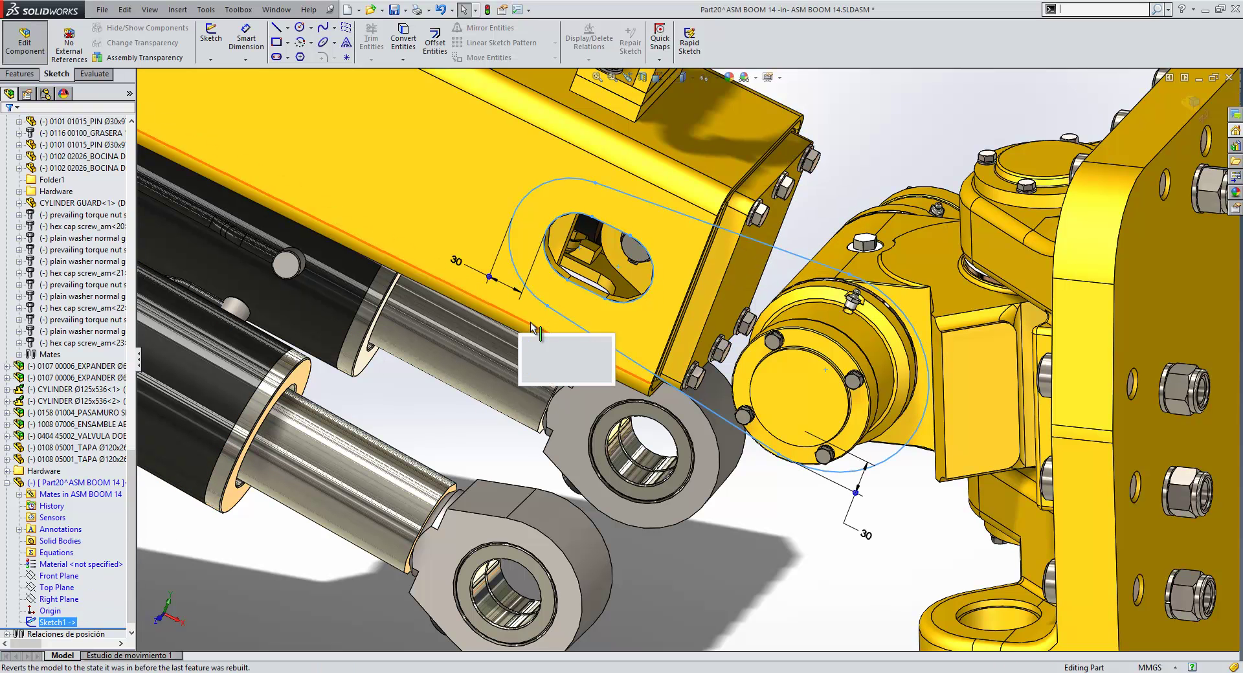
click(554, 344)
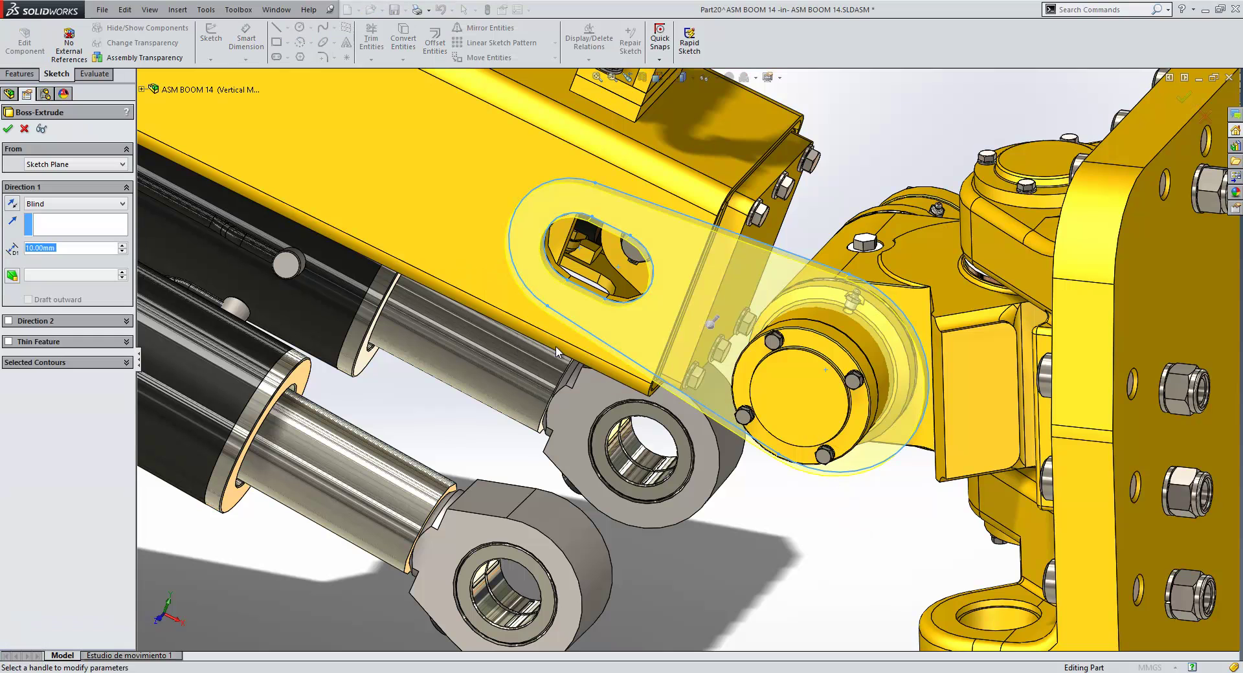
text(20)
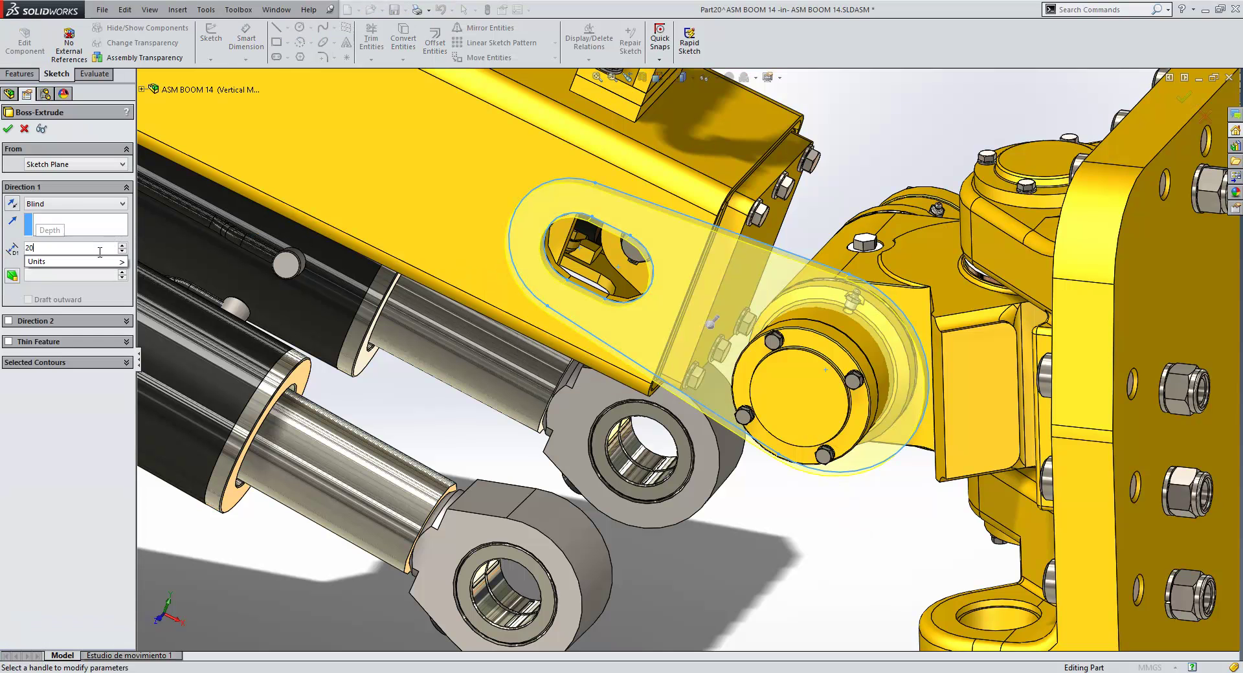
key(Return)
click(9, 128)
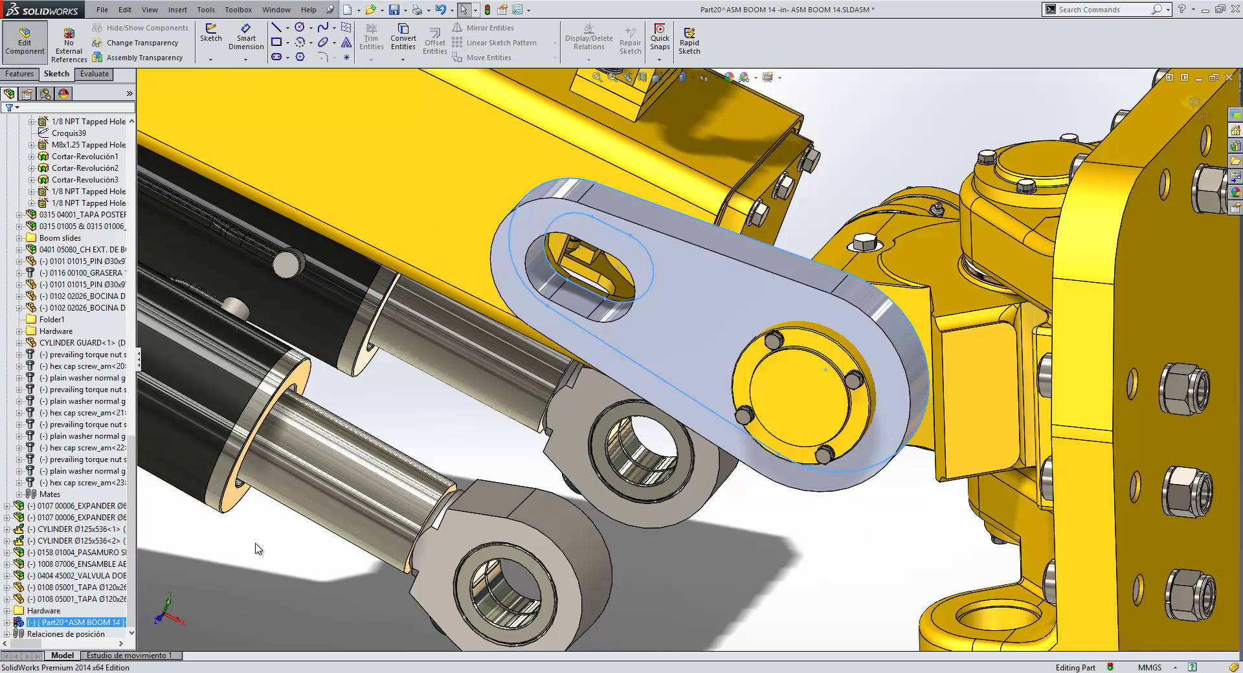
- Collapse the FeatureManager tree to its top-level items
click(97, 506)
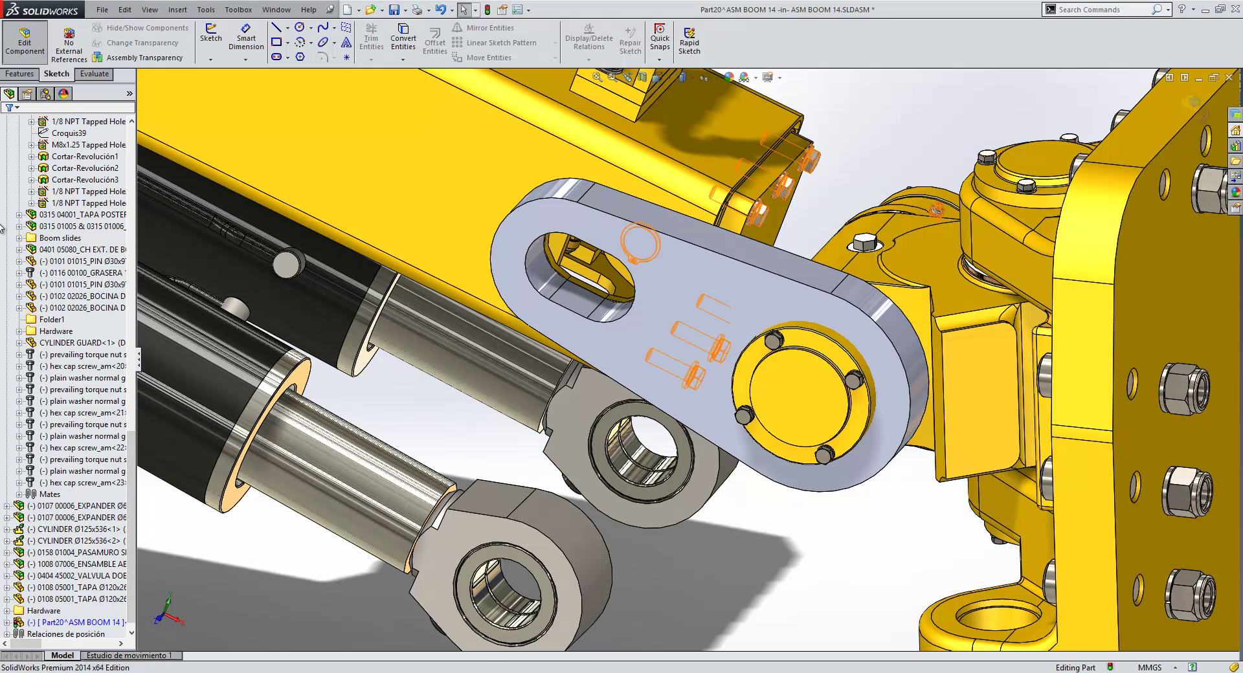
right_click(11, 154)
click(51, 167)
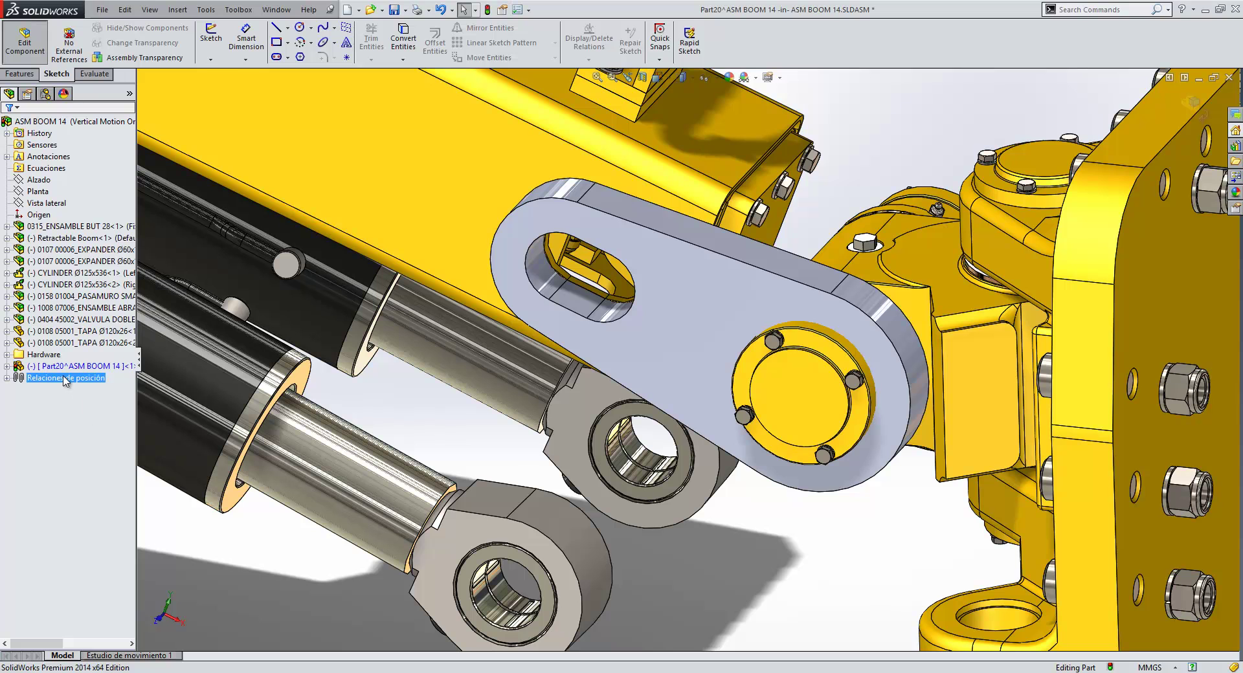
- Return to assembly-level editing and rename Part20 to 'Connecting Plate'
double_click(12, 123)
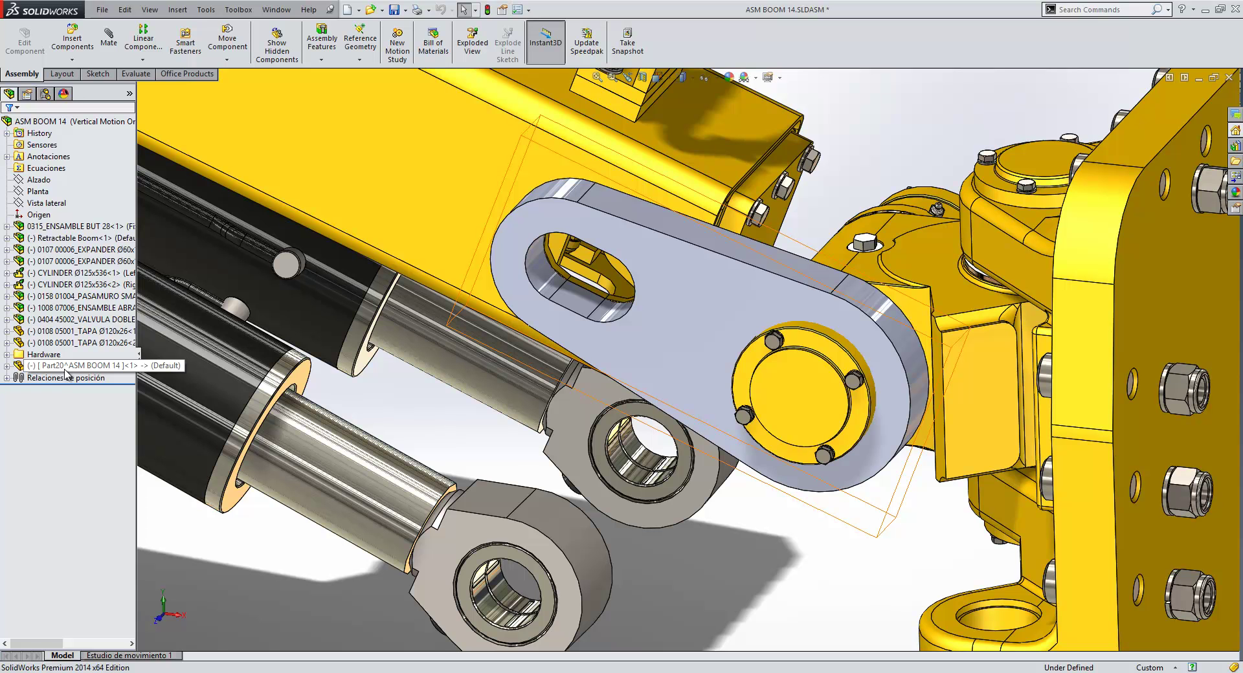
click(101, 371)
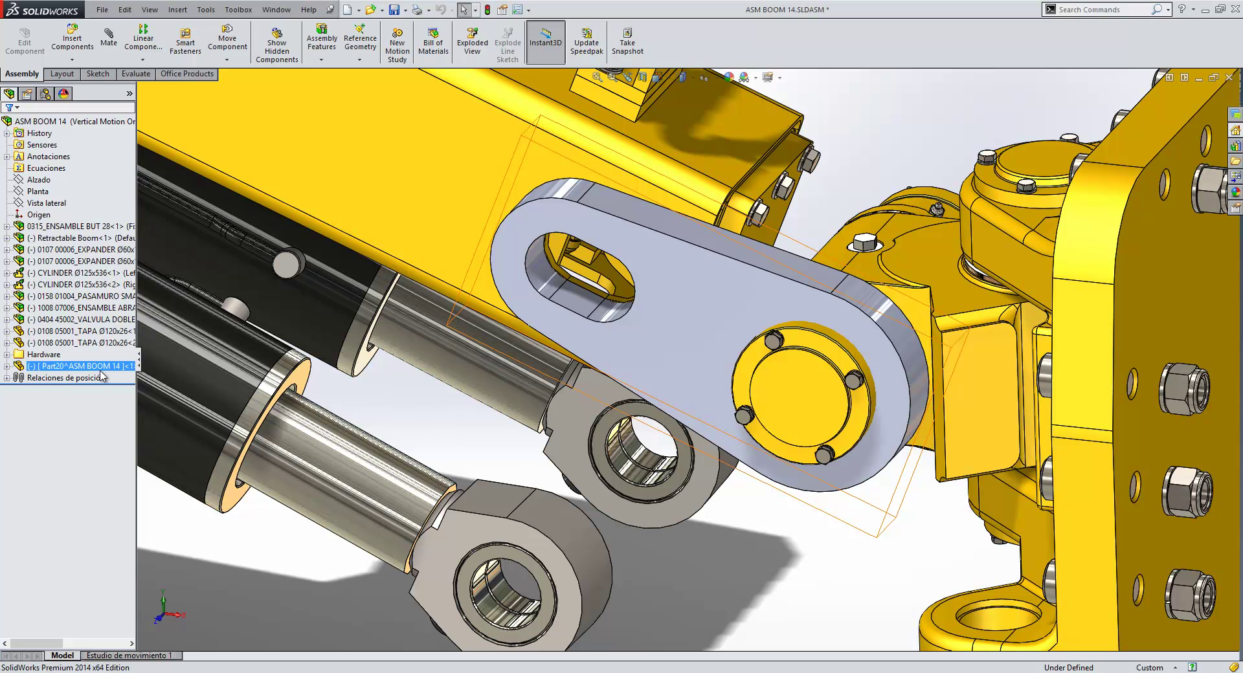
right_click(101, 372)
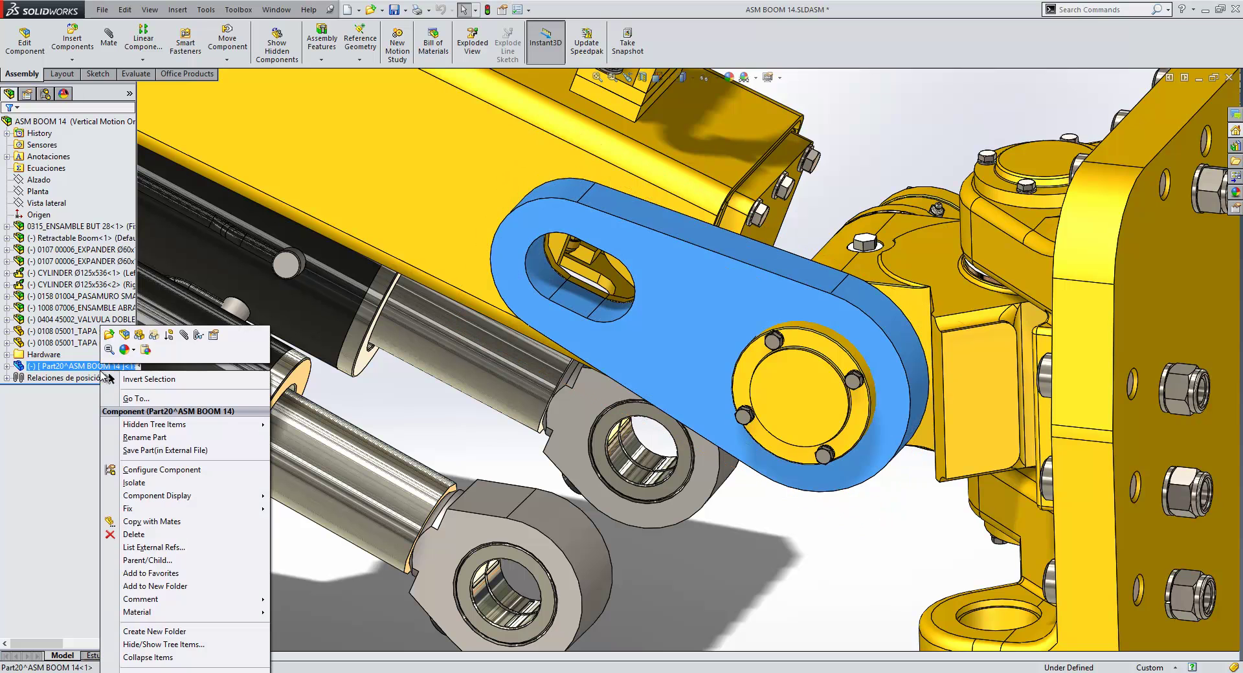
click(155, 439)
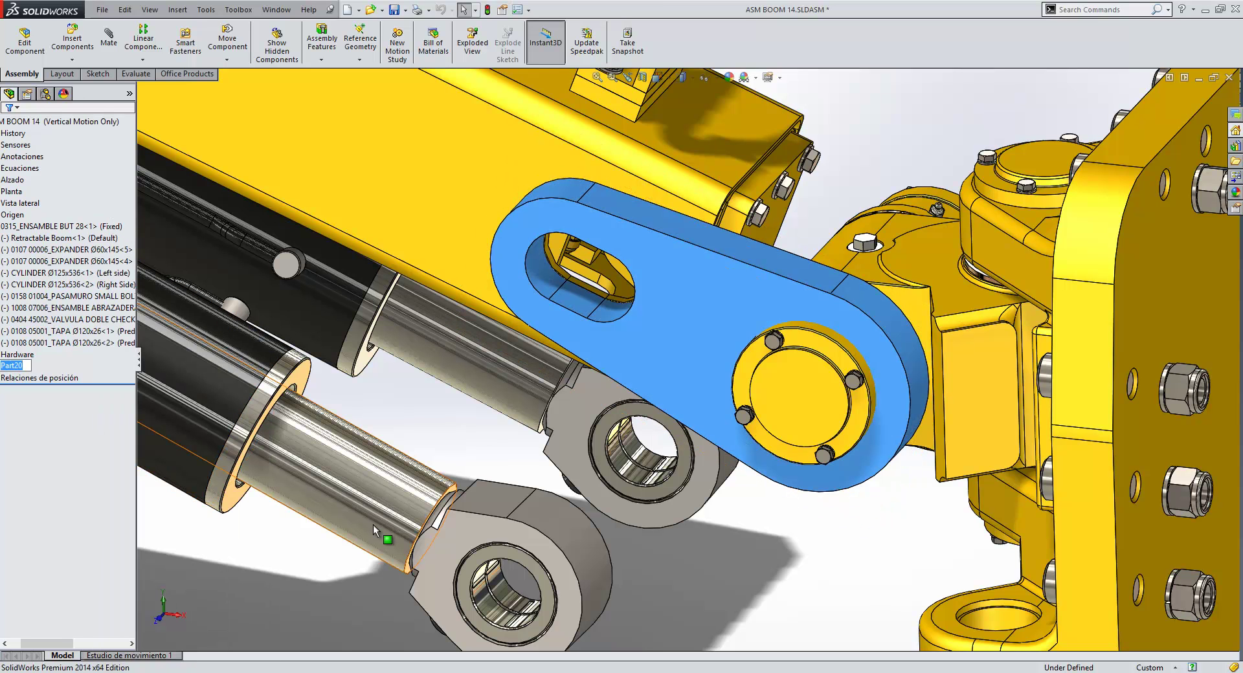
text(Connecting Plate)
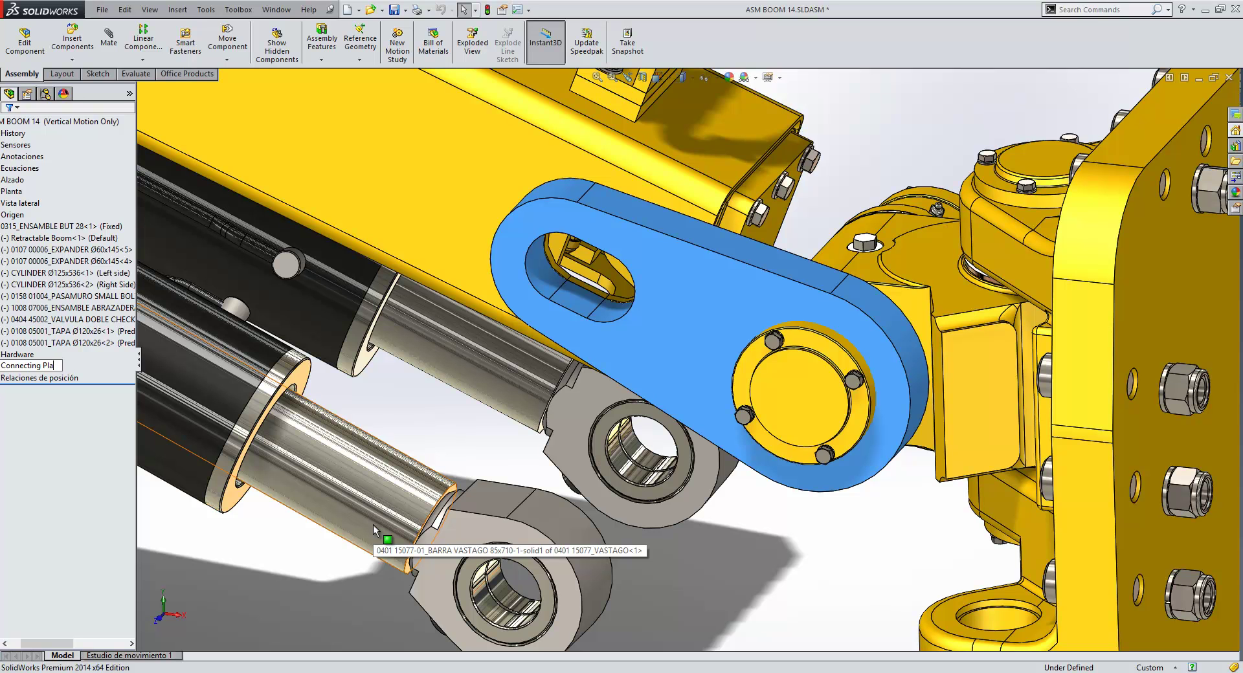
click(96, 447)
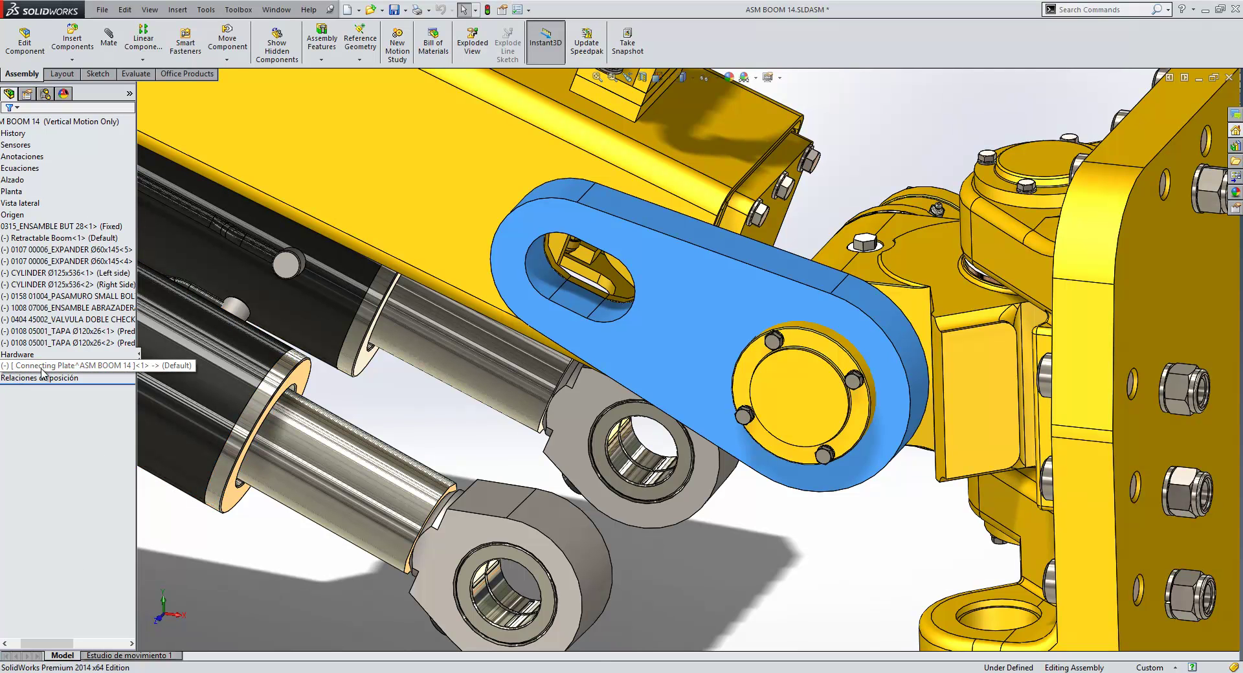
click(117, 368)
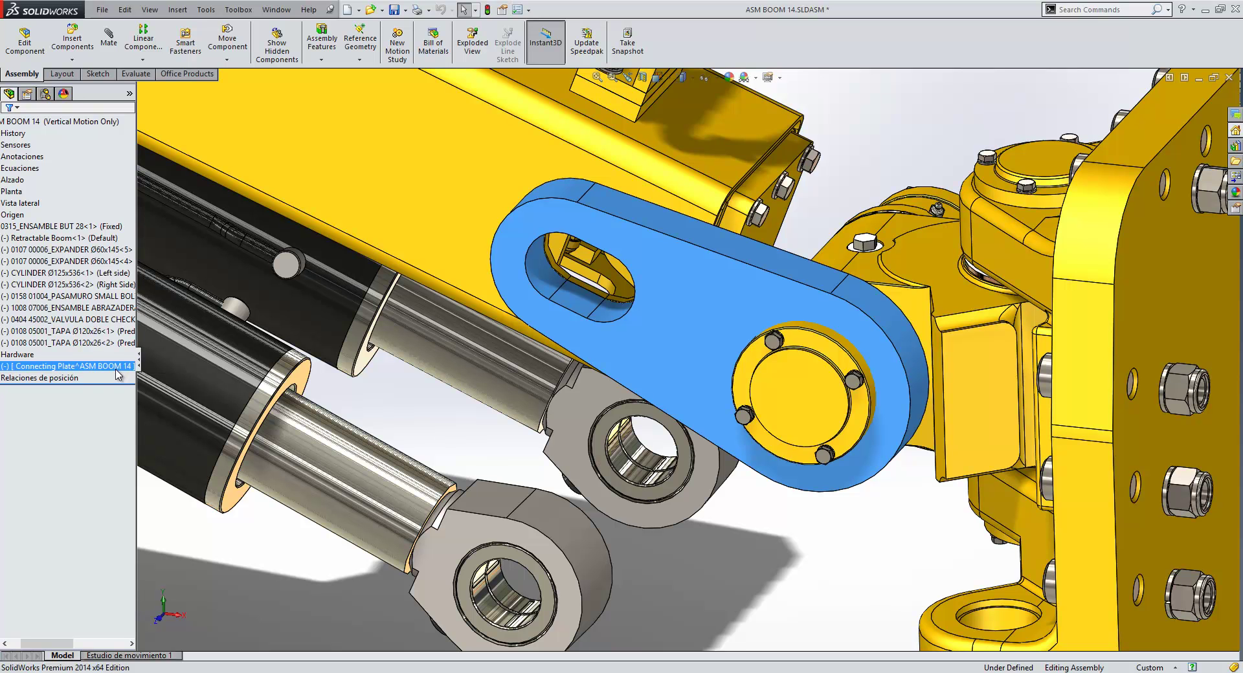
drag(66, 644, 54, 644)
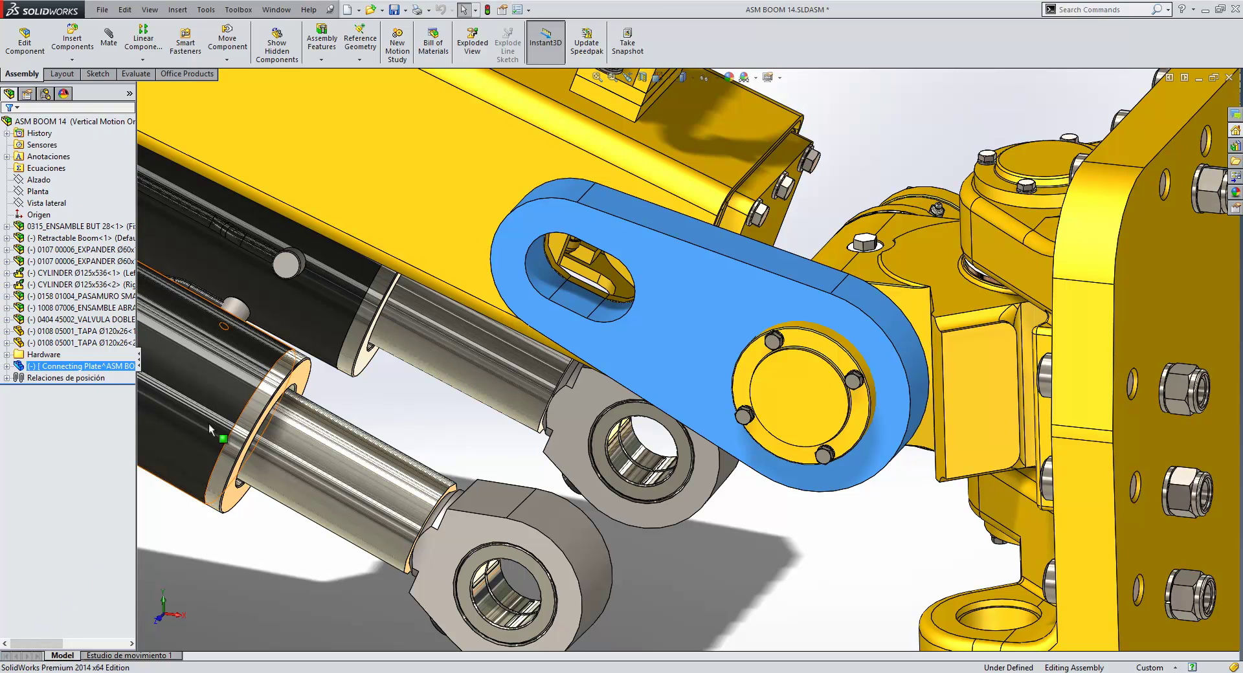
key(Escape)
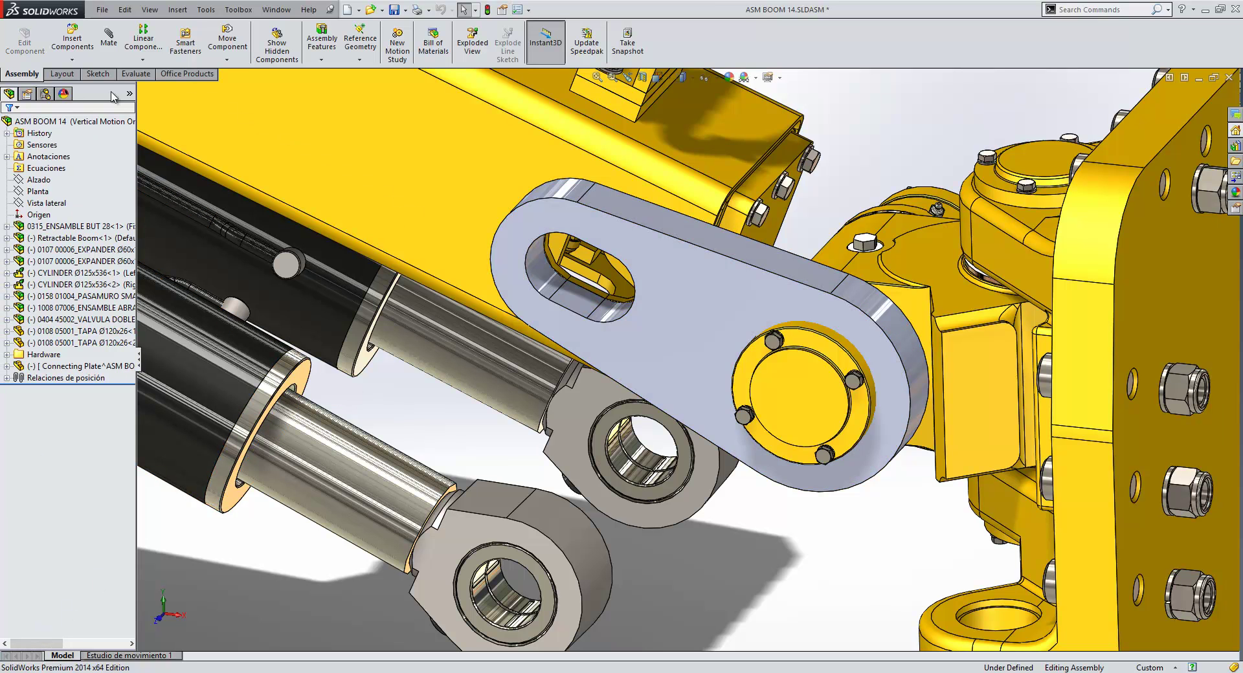
click(102, 9)
click(127, 119)
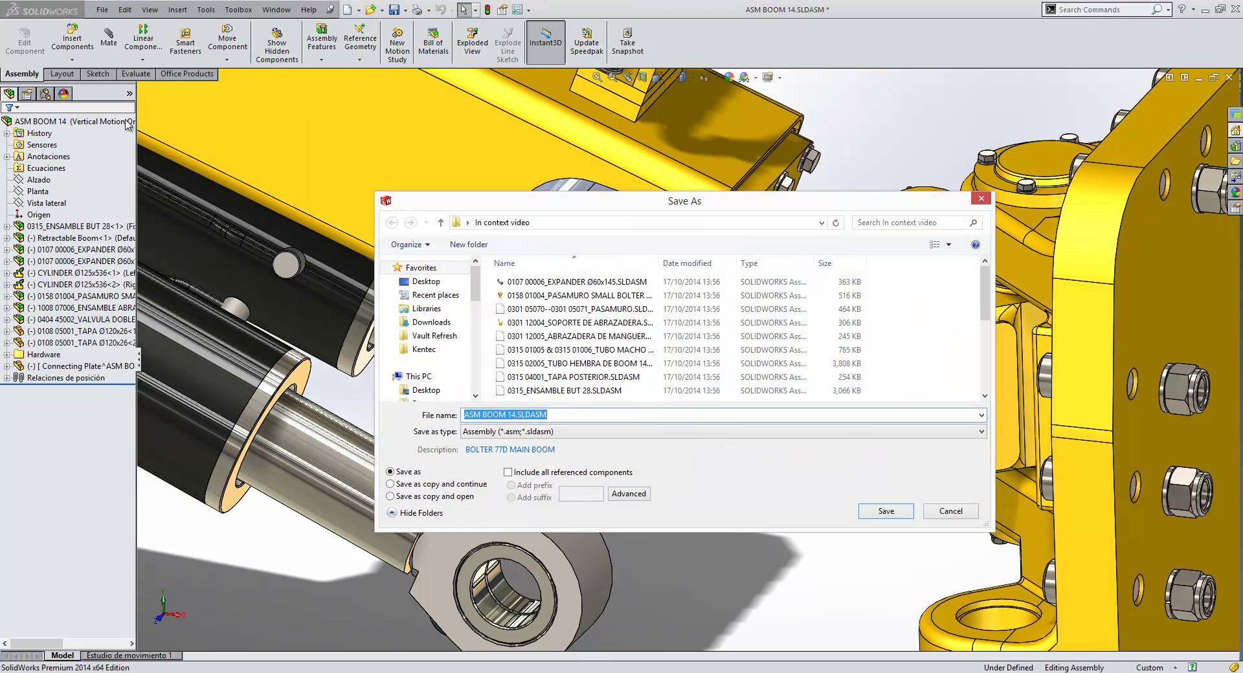
click(875, 512)
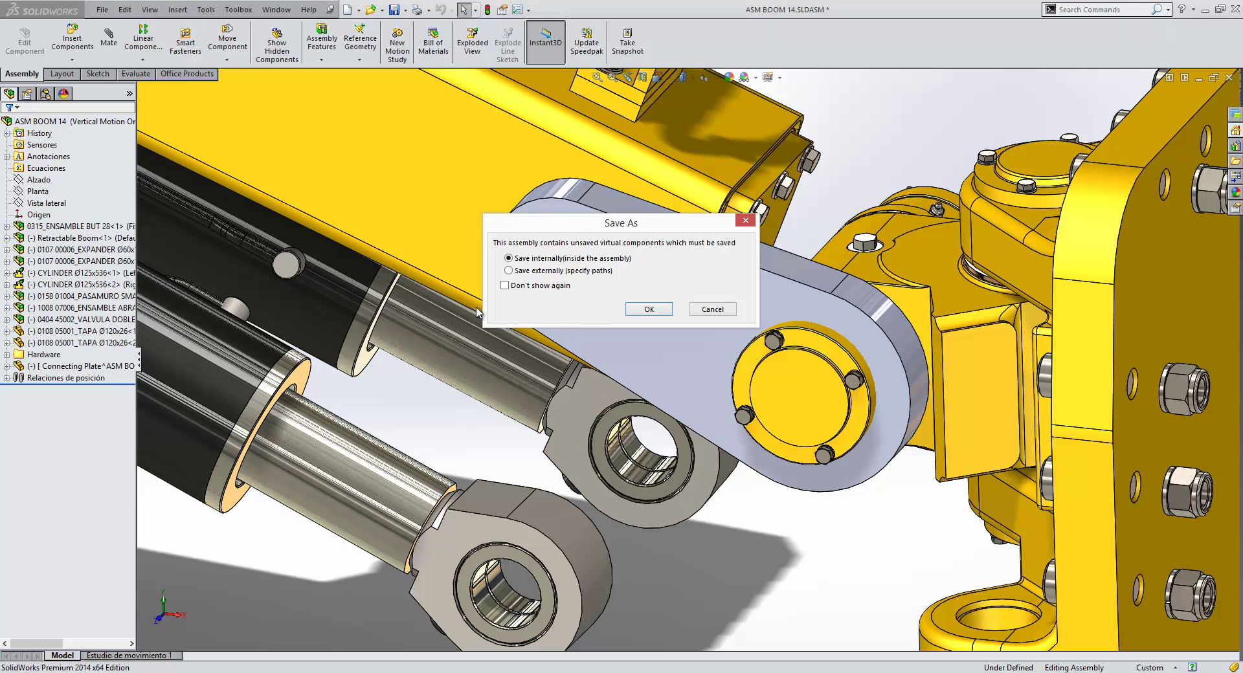
click(509, 271)
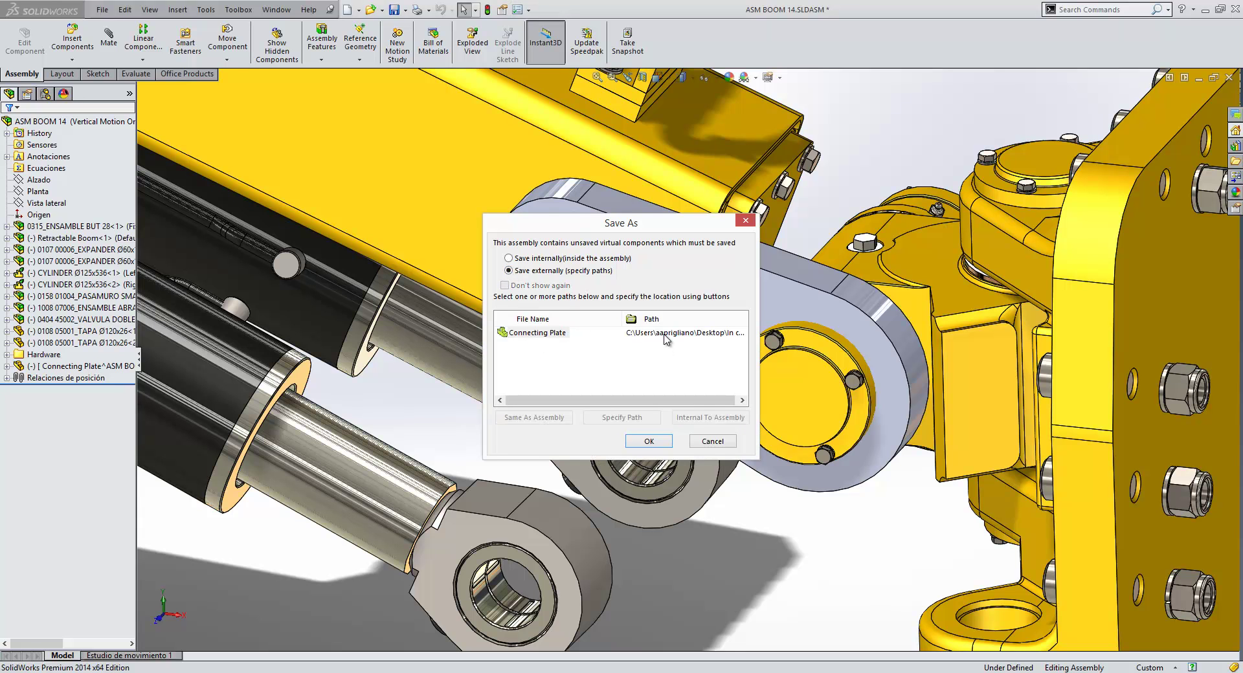
click(532, 333)
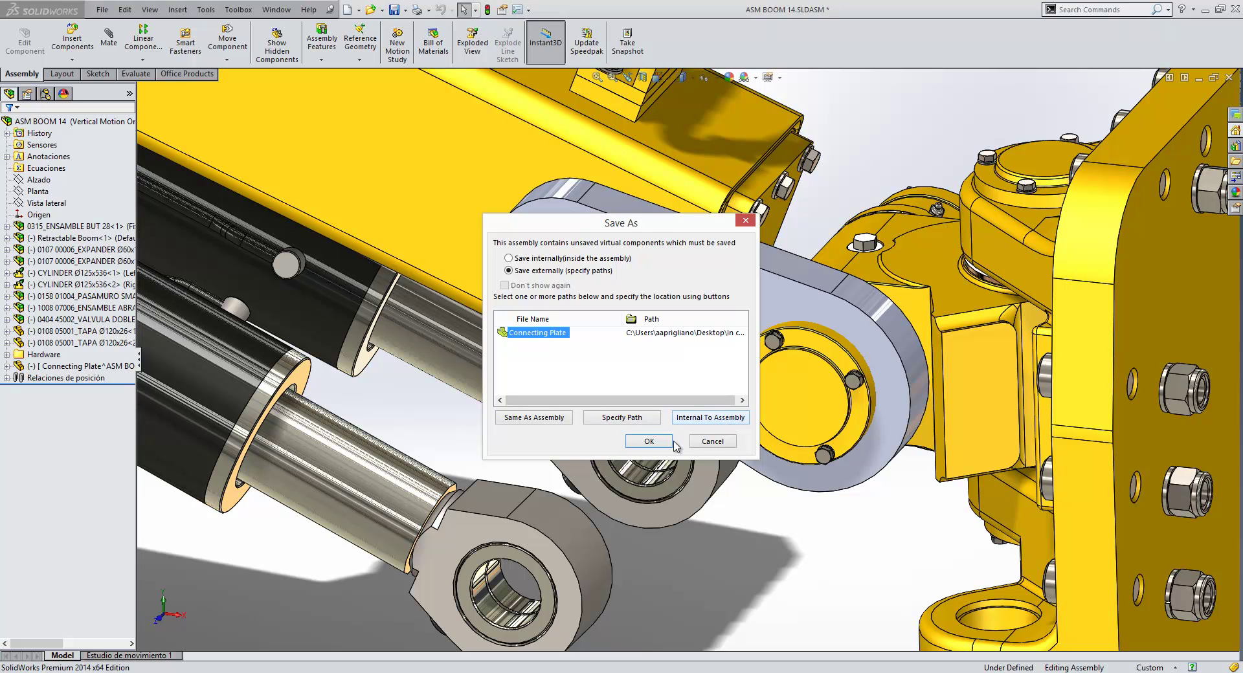
click(715, 443)
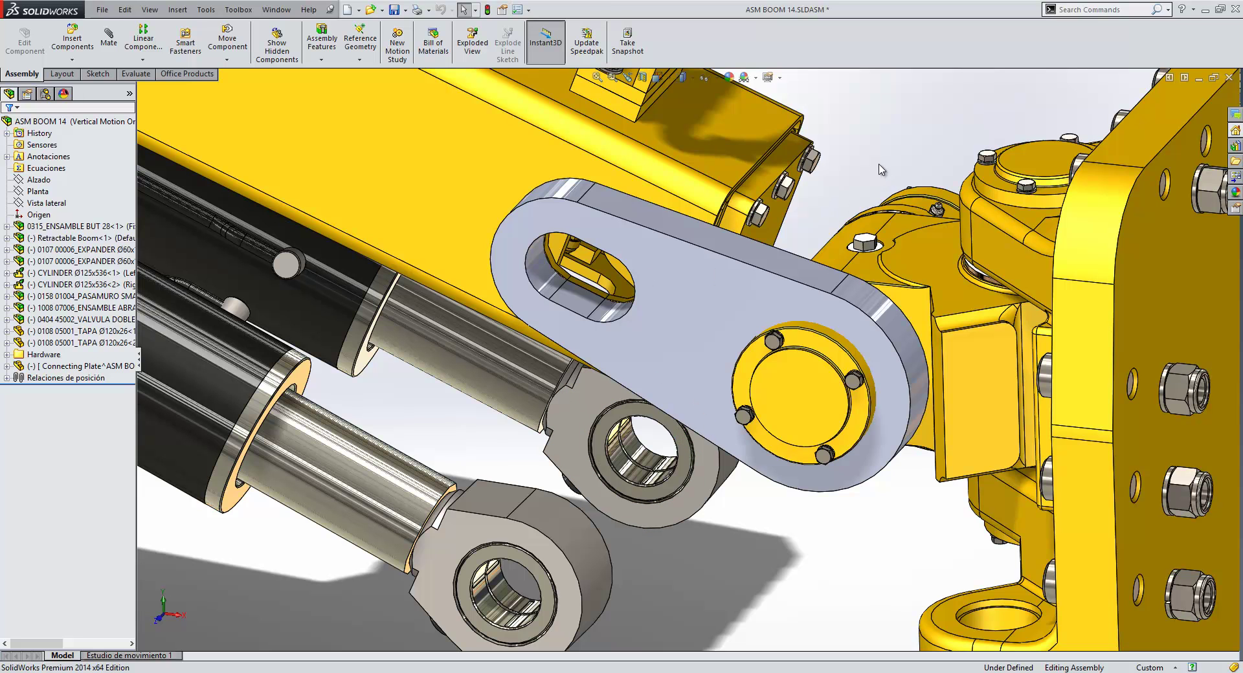
- Save Connecting Plate as an external part file in the same folder as the assembly
right_click(95, 367)
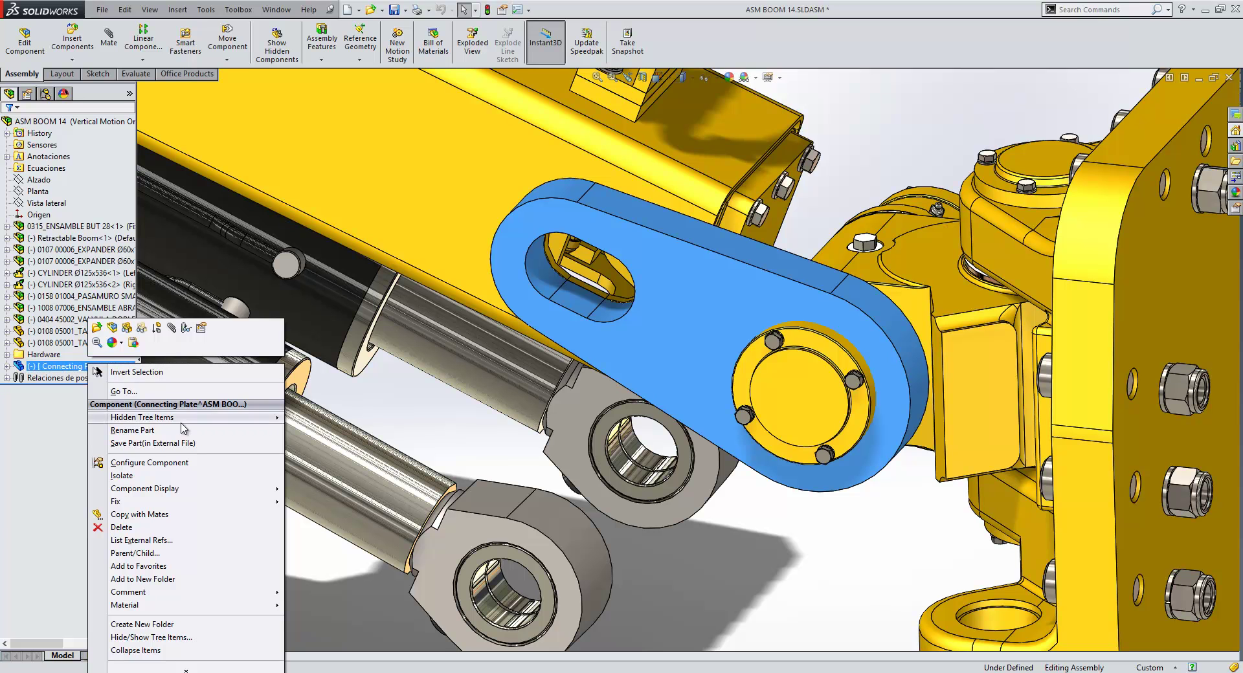
click(174, 445)
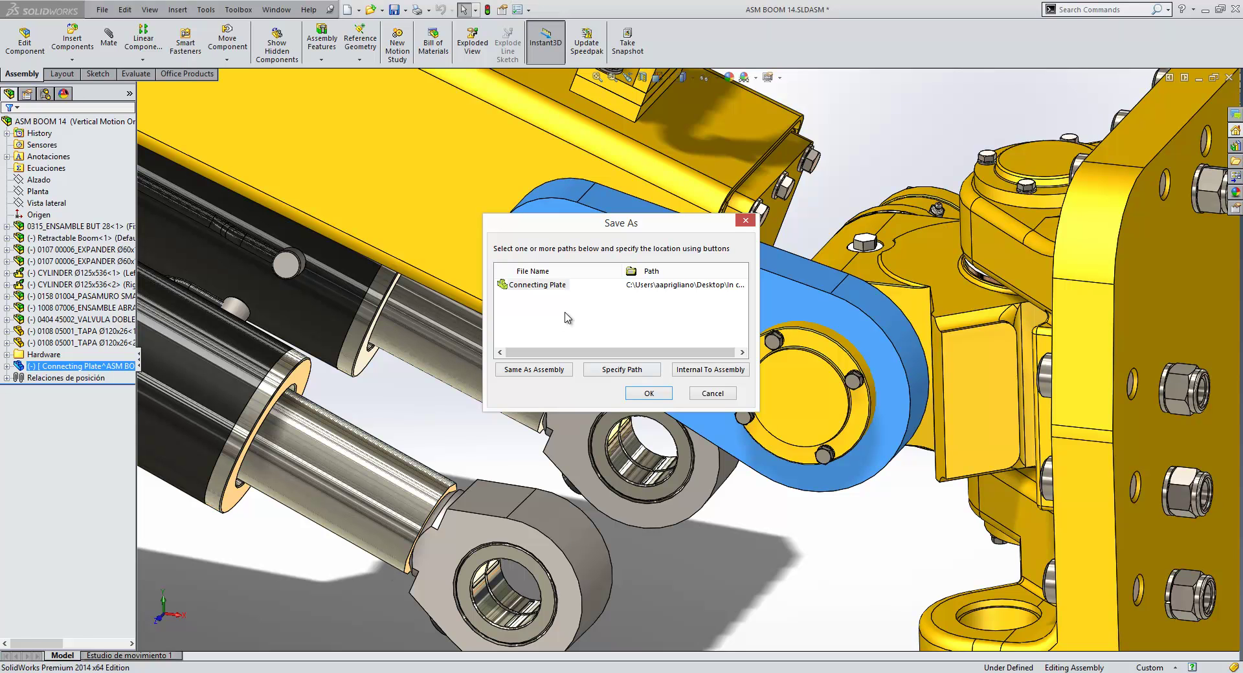
click(543, 374)
click(648, 393)
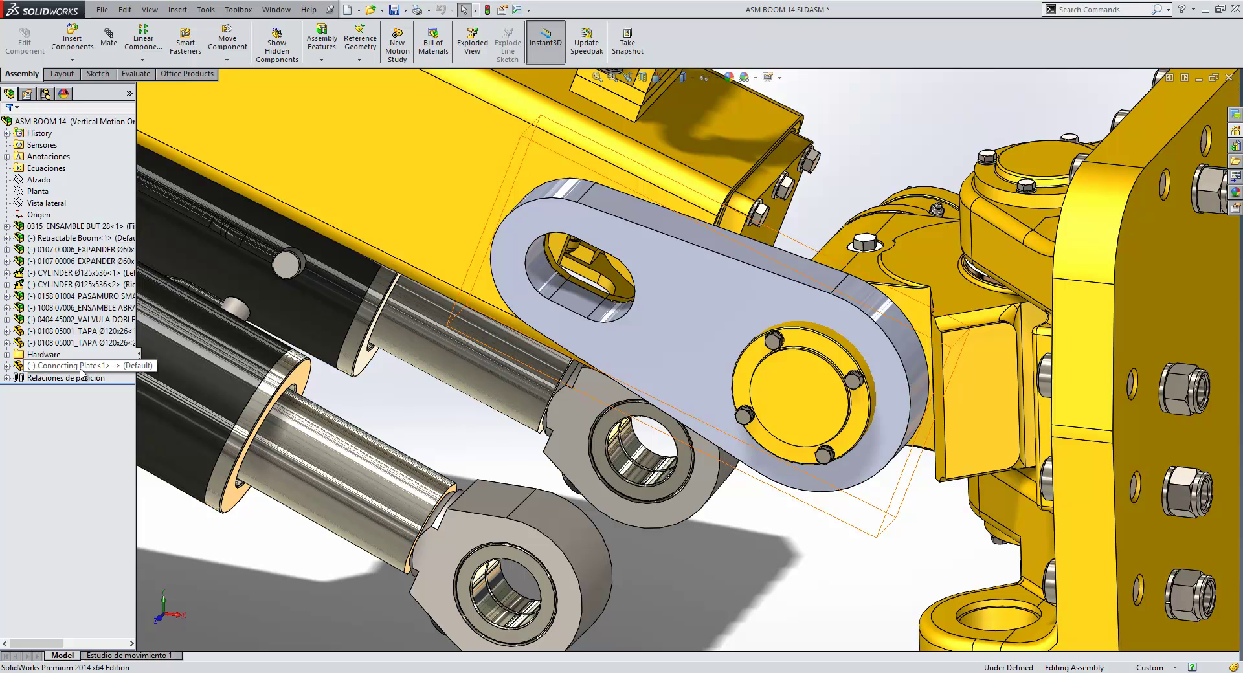
click(80, 367)
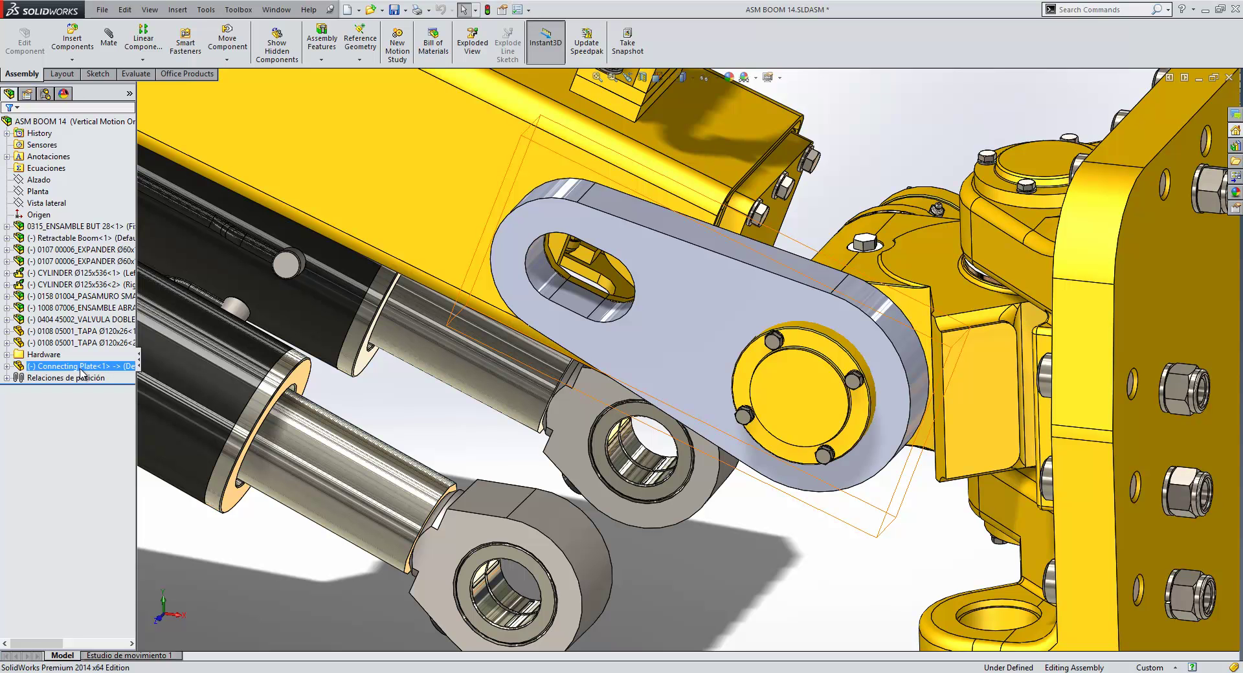